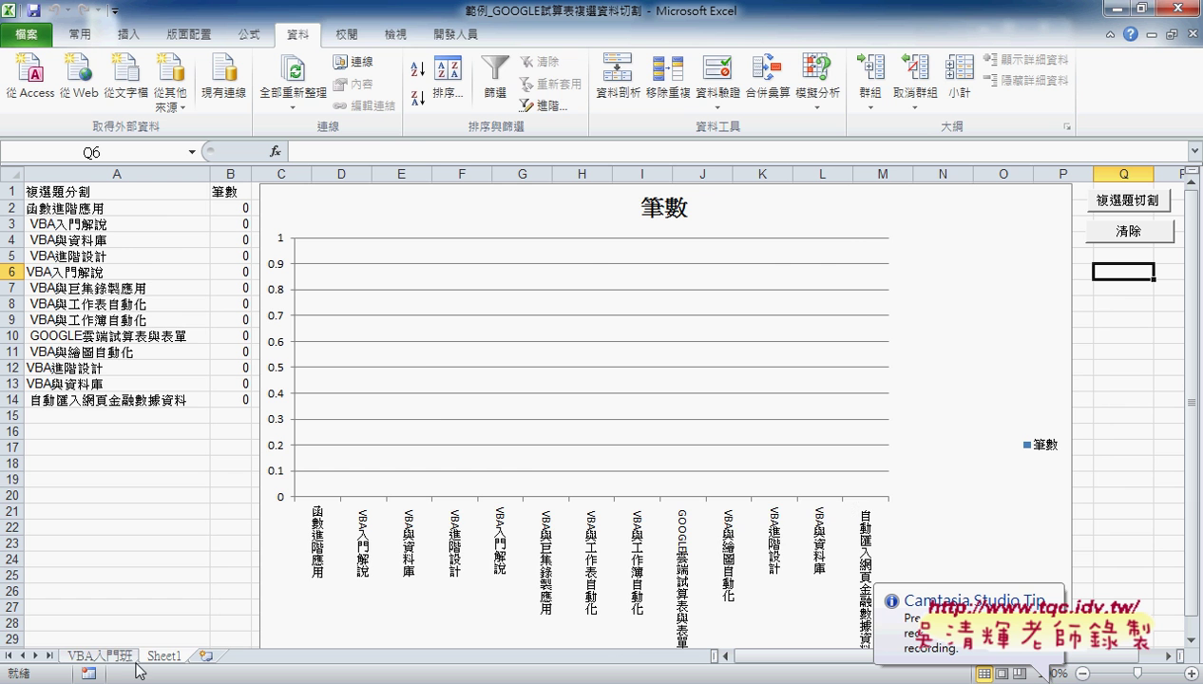
Switch to the VBA入門班 survey sheet and bring up the VBA editor showing Module1's macros.
click(99, 656)
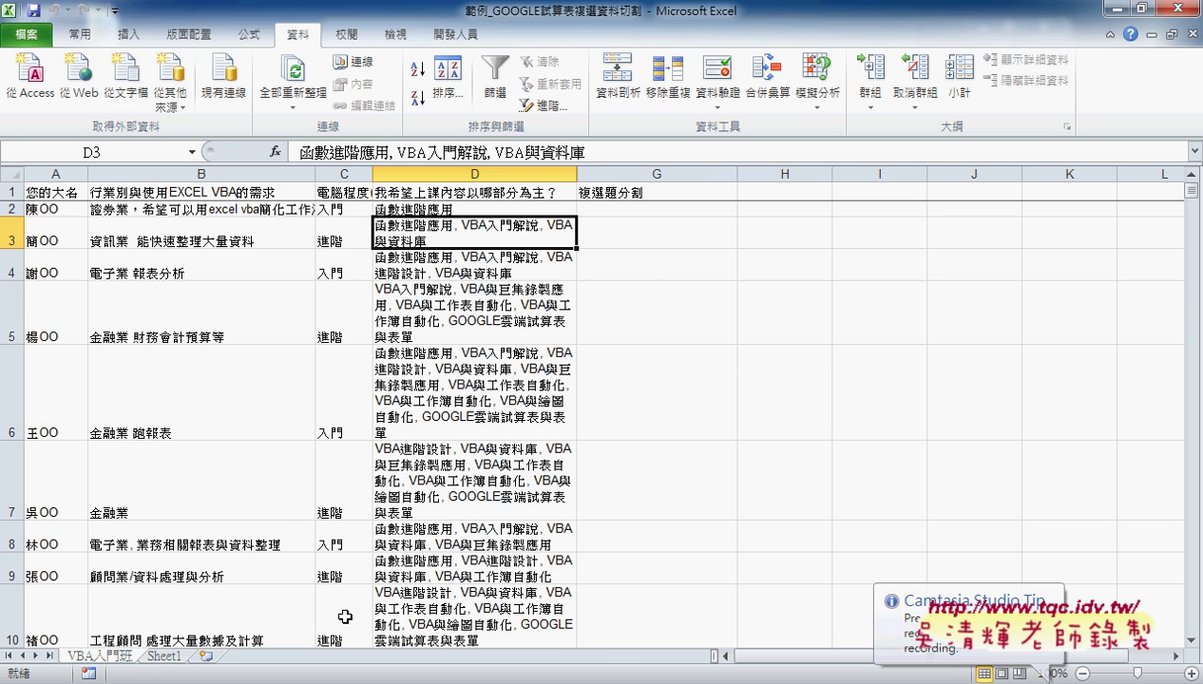
click(427, 617)
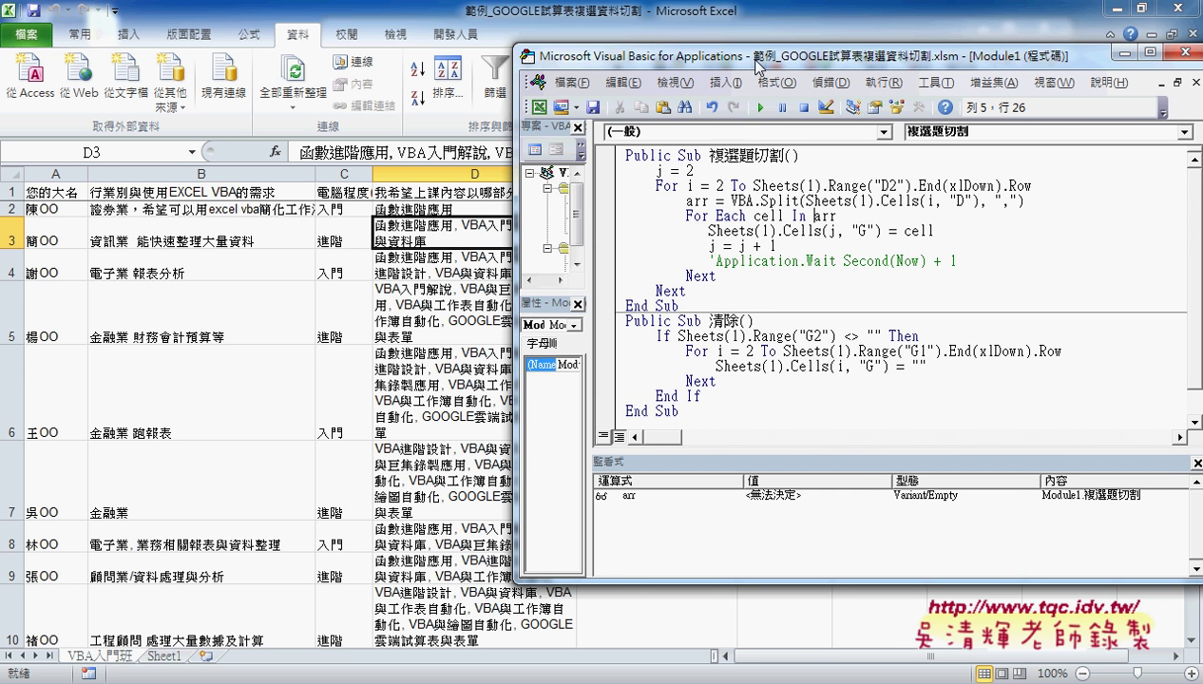
Run the 複選題切割 macro to fill column G, then highlight its j = 2 to Next loop.
drag(741, 57, 980, 55)
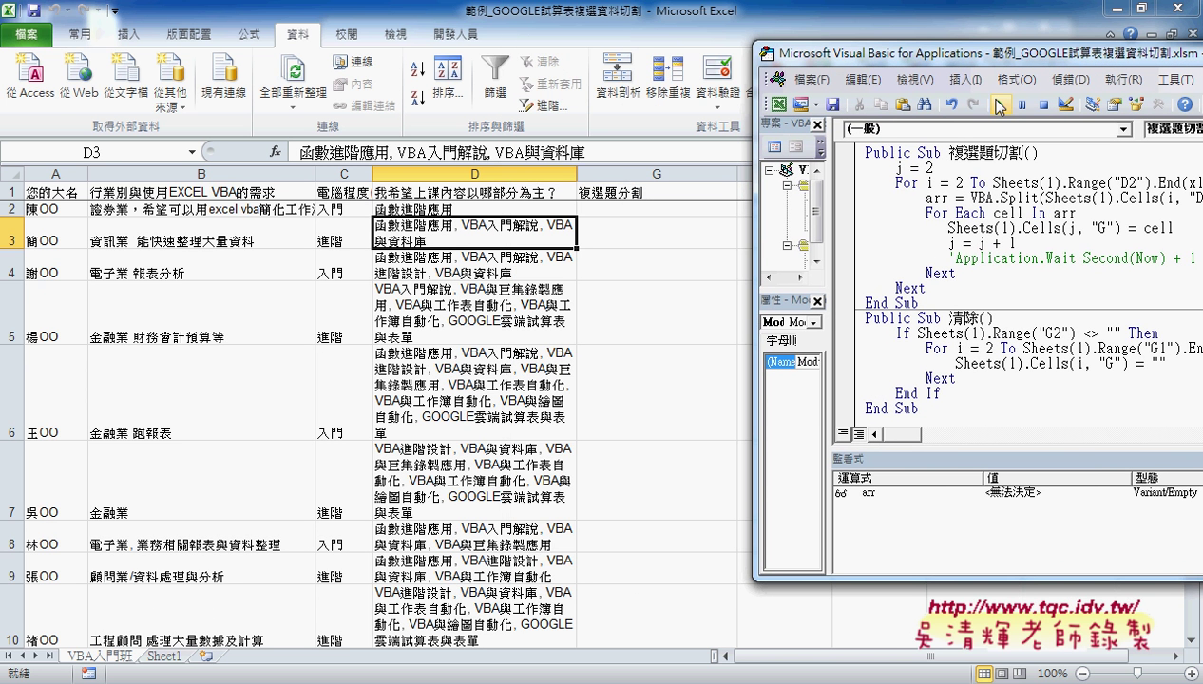
click(998, 104)
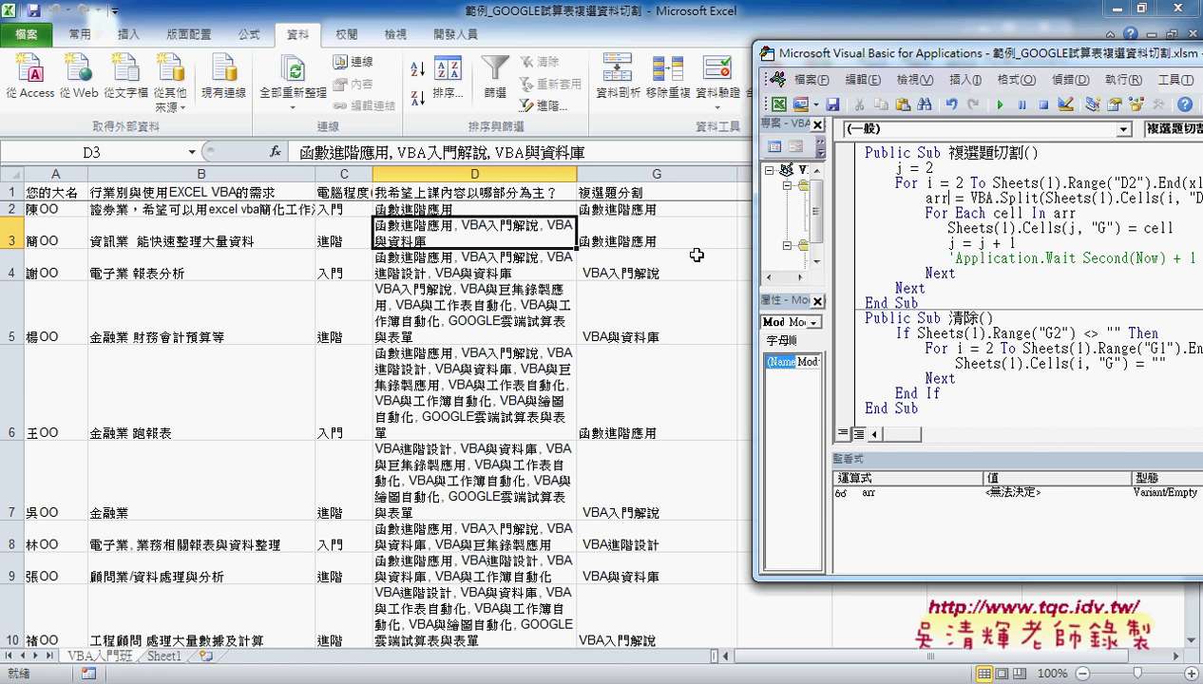
drag(874, 62, 795, 56)
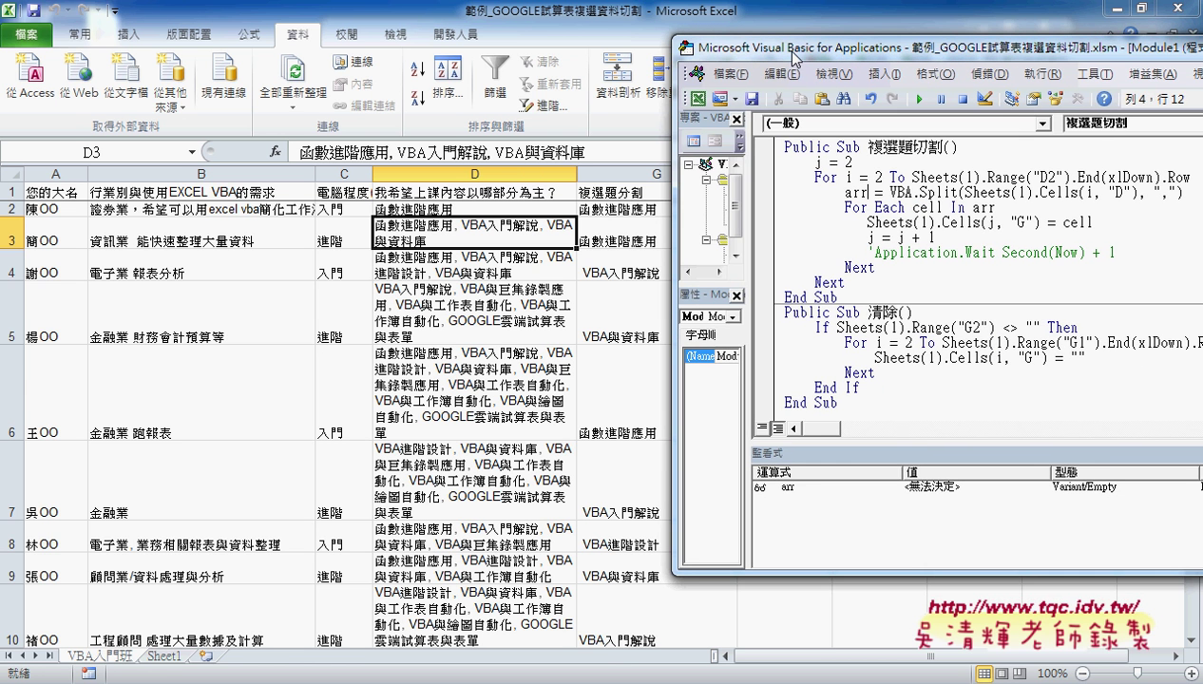
drag(866, 282, 766, 167)
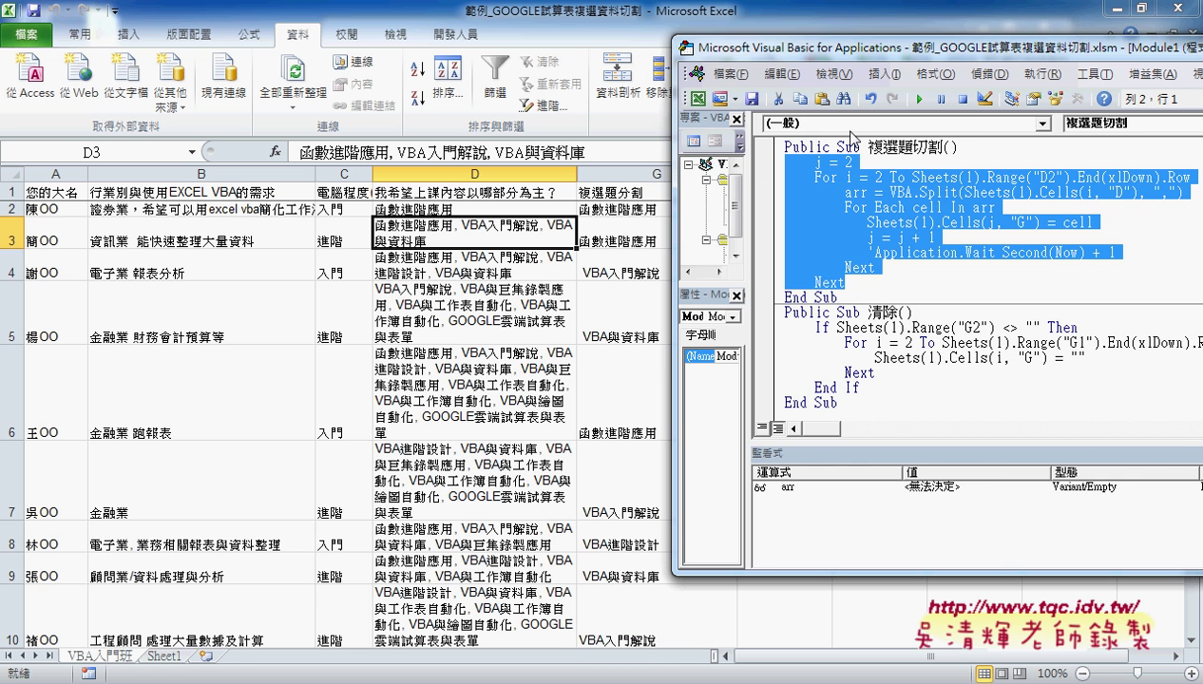
Highlight the split-and-write lines, Cells(i, "G"), Sheets(1). and the G2-not-empty condition in the code.
drag(852, 55, 645, 56)
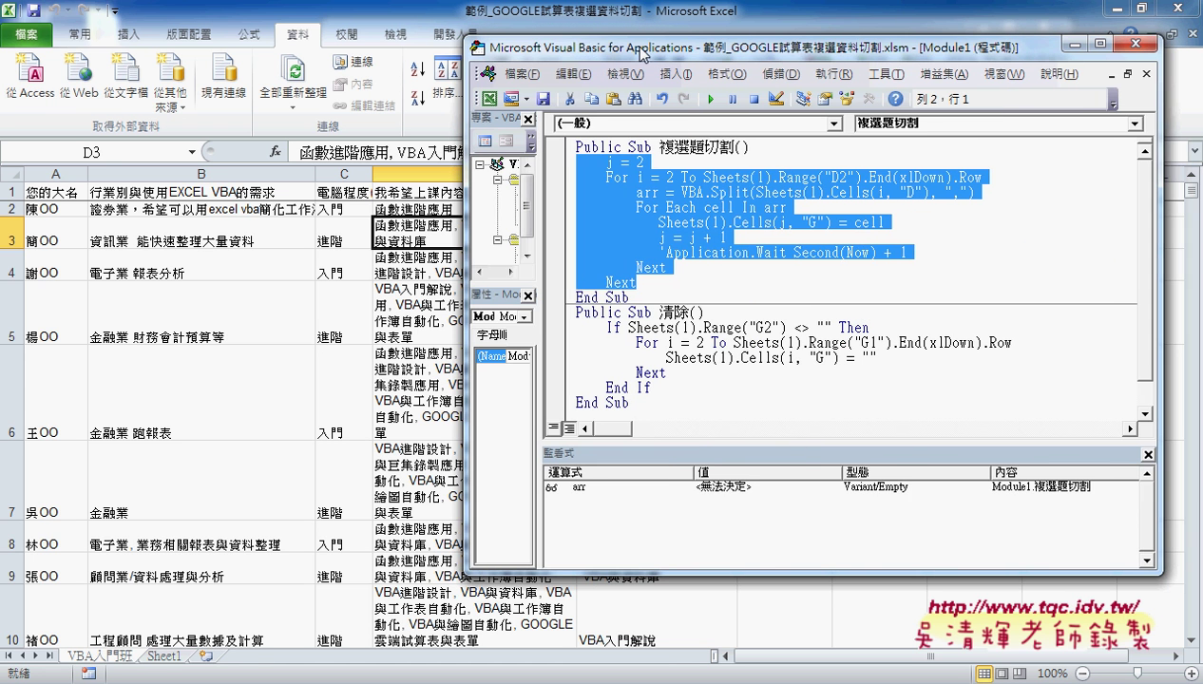
click(666, 252)
drag(686, 266, 570, 194)
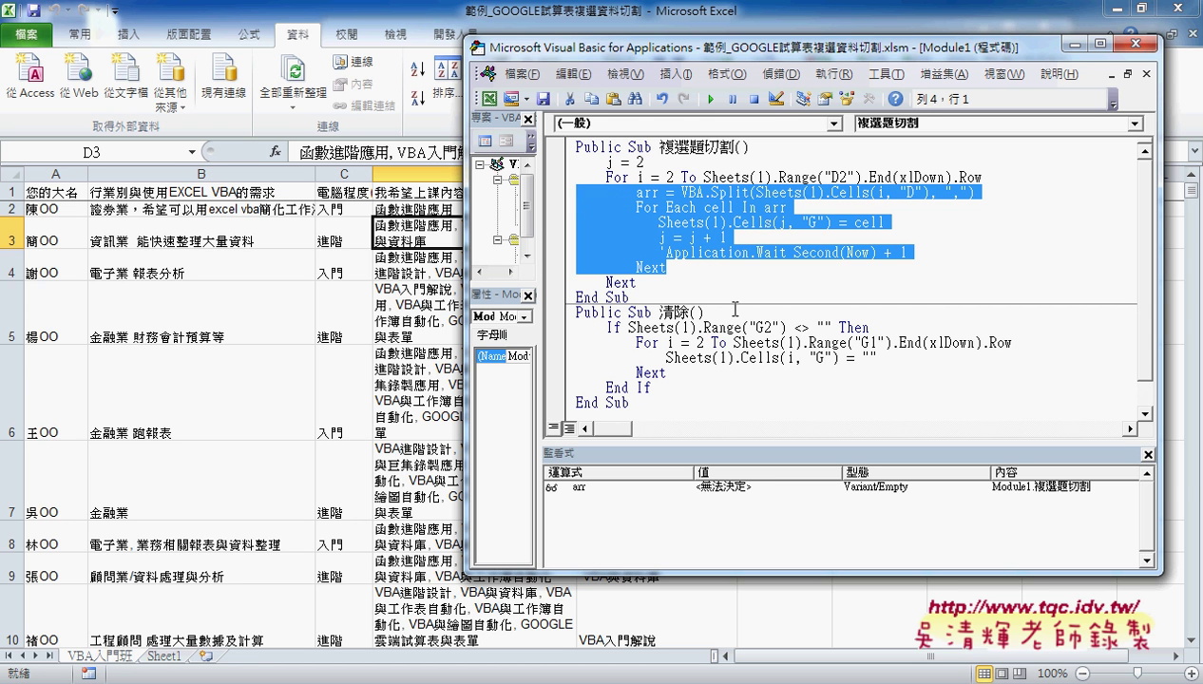
click(879, 355)
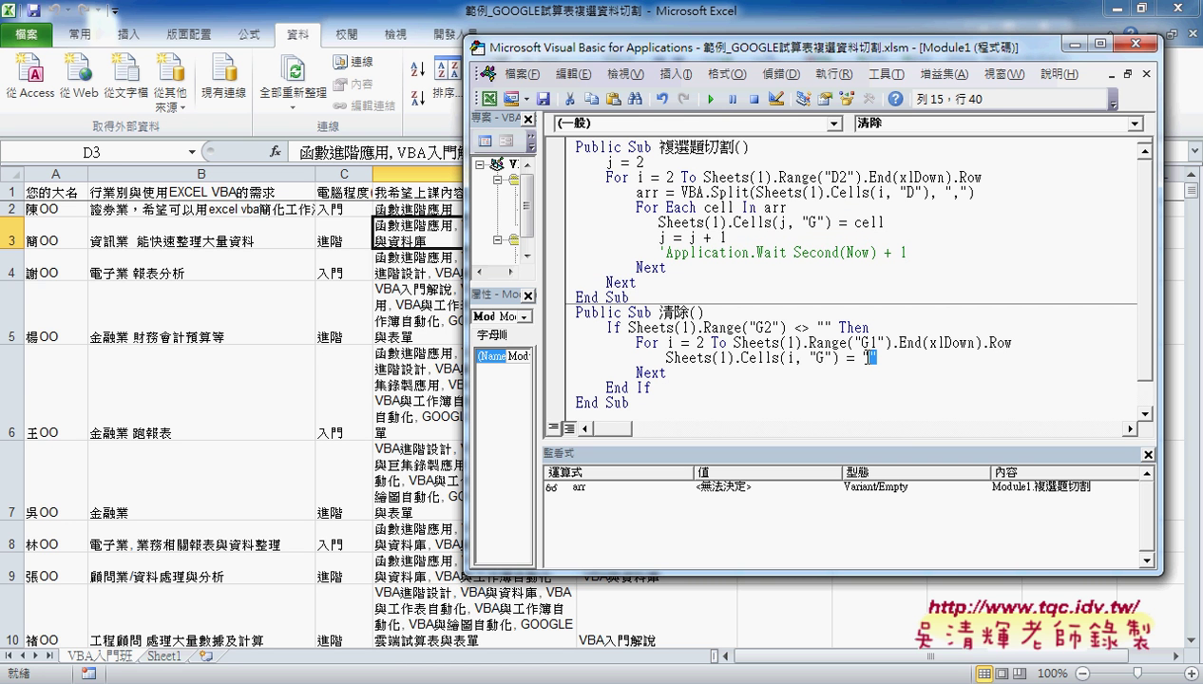
drag(739, 358, 837, 357)
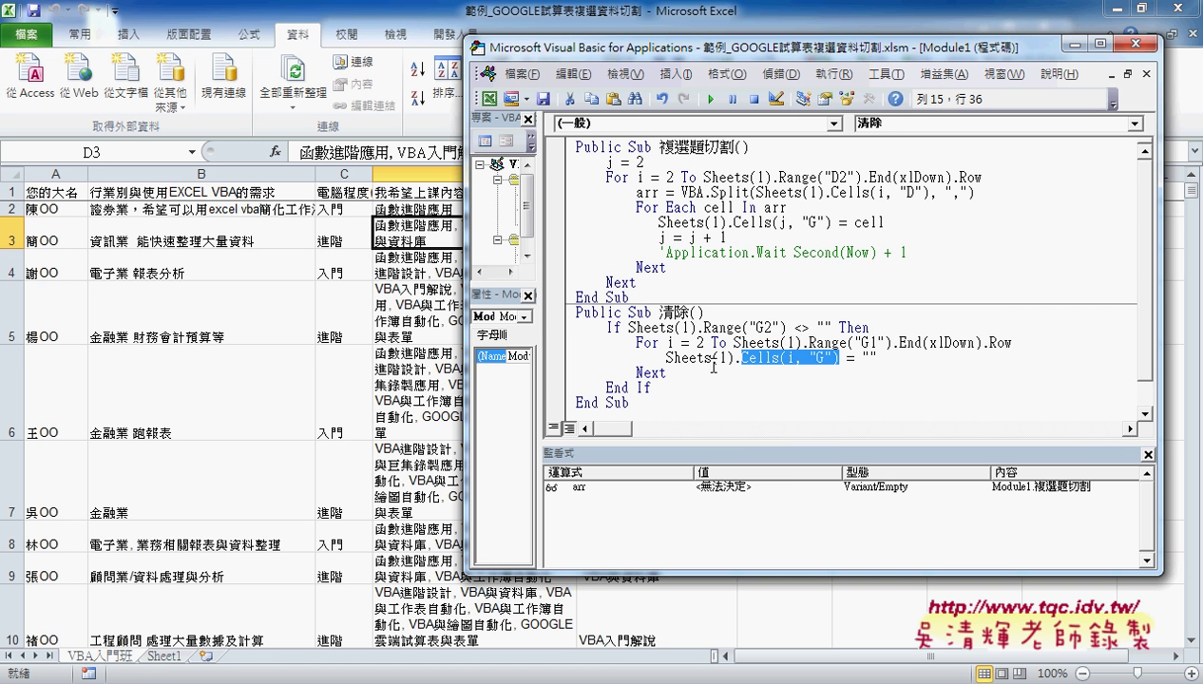
drag(665, 358, 740, 358)
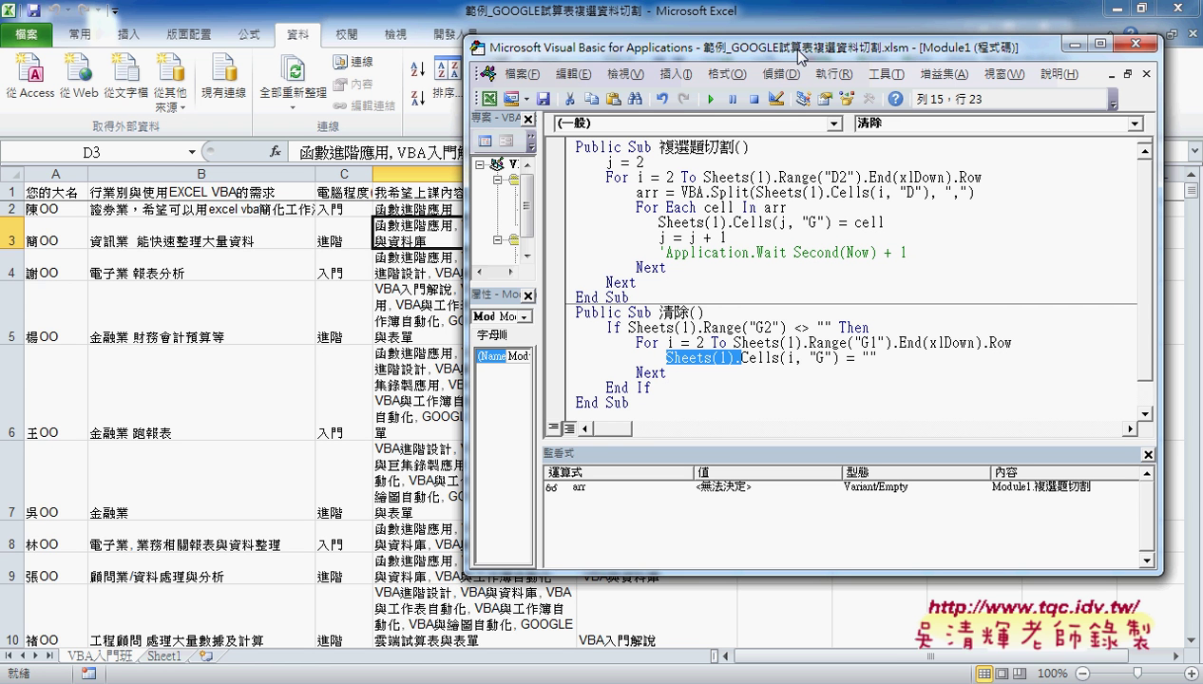
click(629, 327)
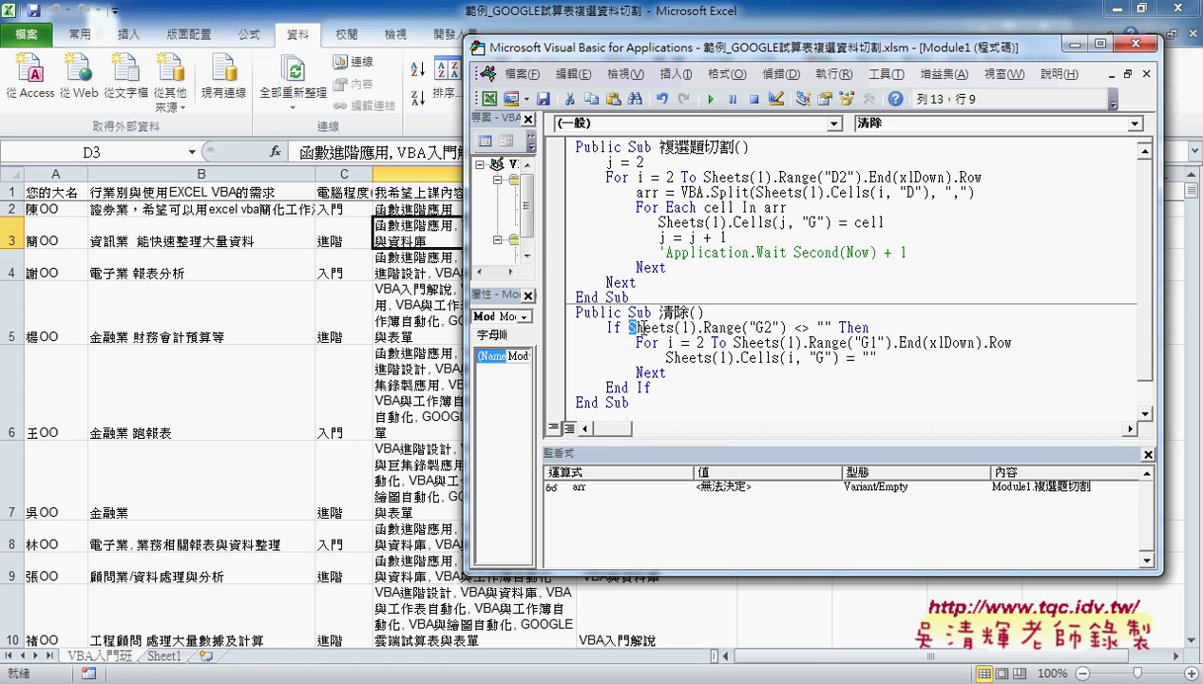
drag(628, 326, 833, 327)
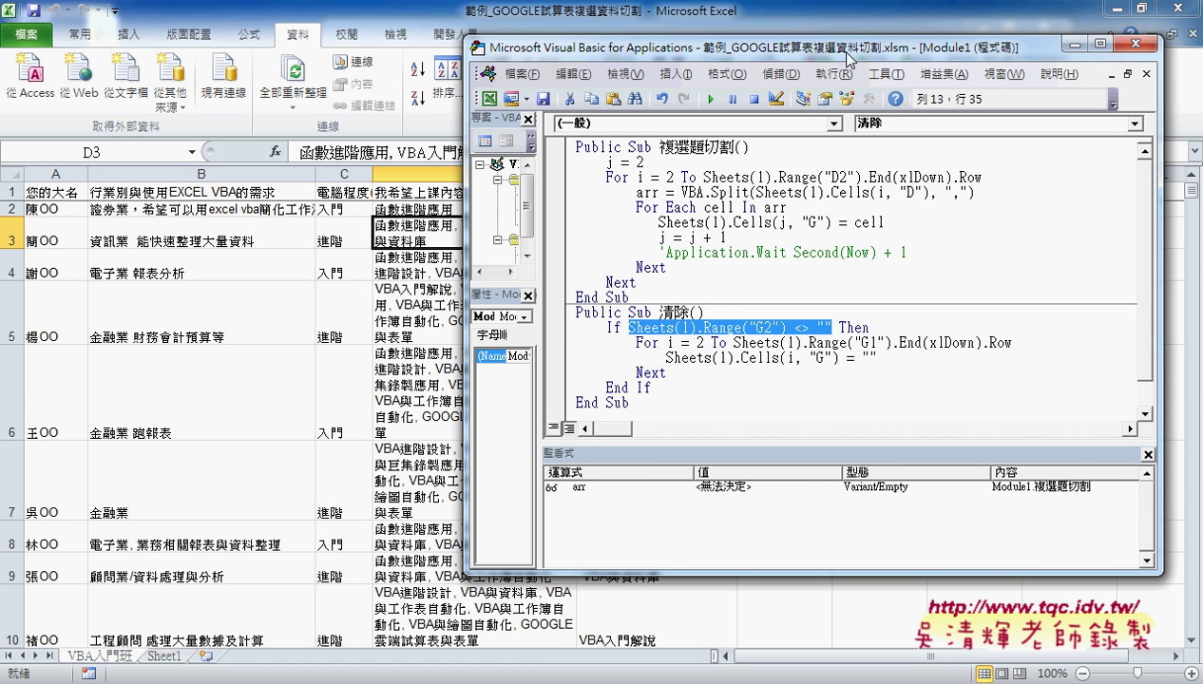
Run the 清除 macro so column G's split topics are erased.
drag(843, 55, 1103, 63)
click(1010, 357)
click(971, 104)
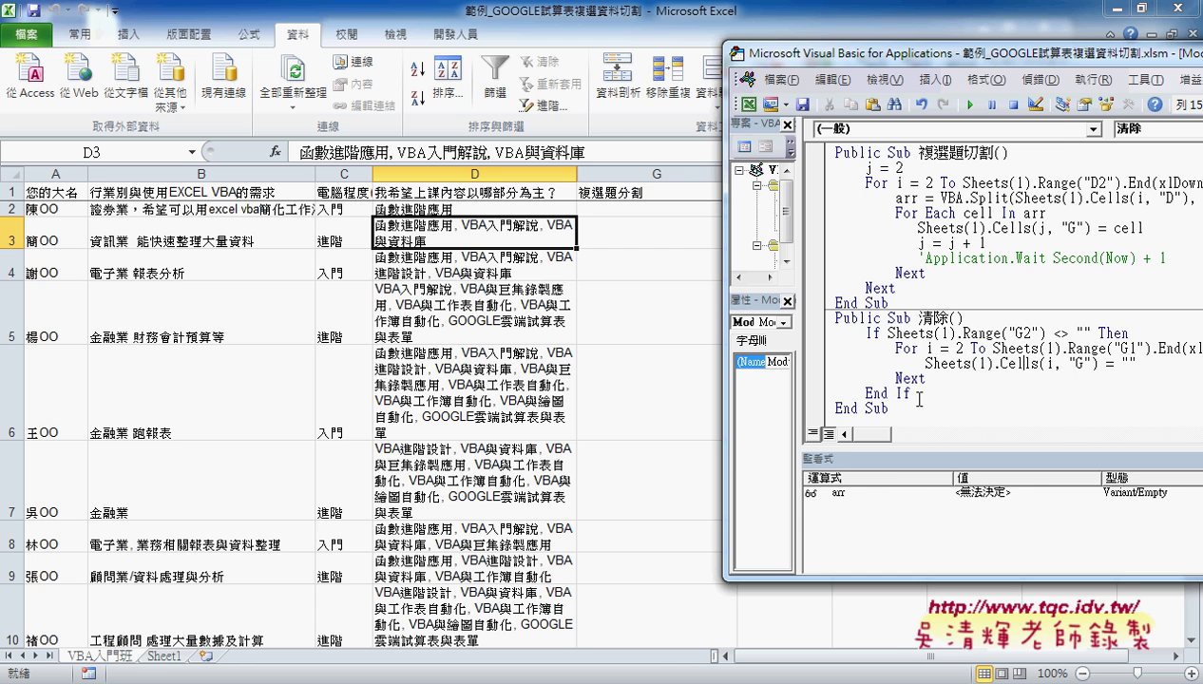
Highlight Sheets(1) on the clearing line, then switch to Sheet1 where all topic counts show 0.
drag(946, 62, 694, 63)
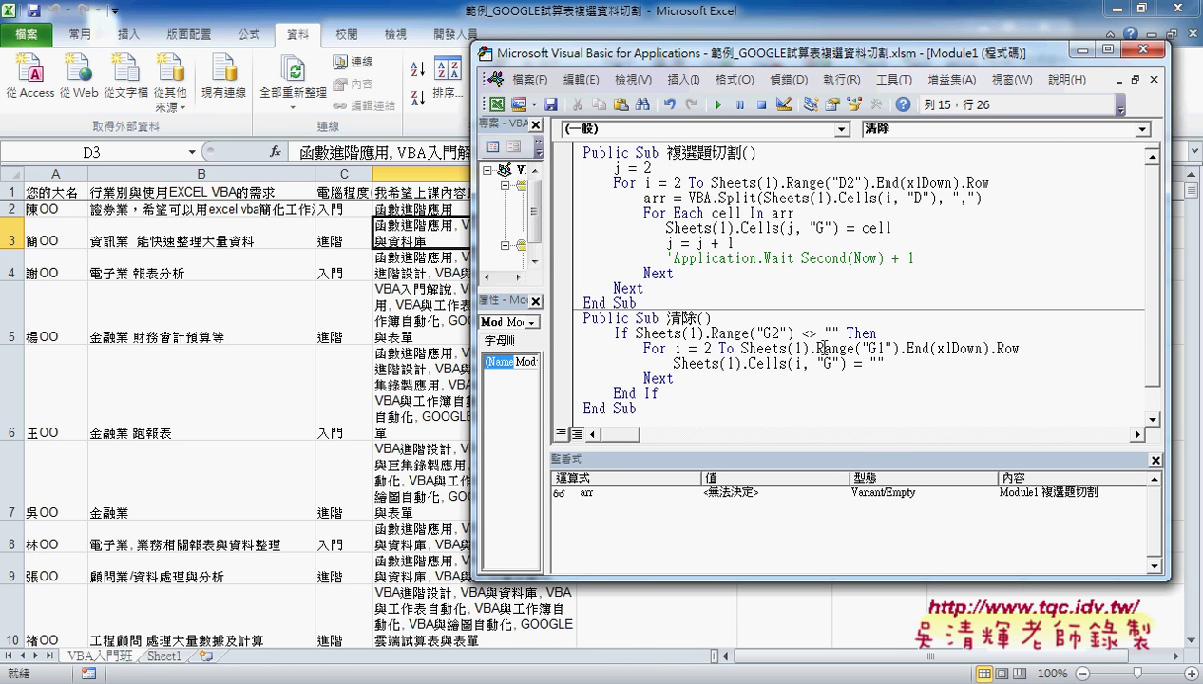
drag(674, 364, 739, 364)
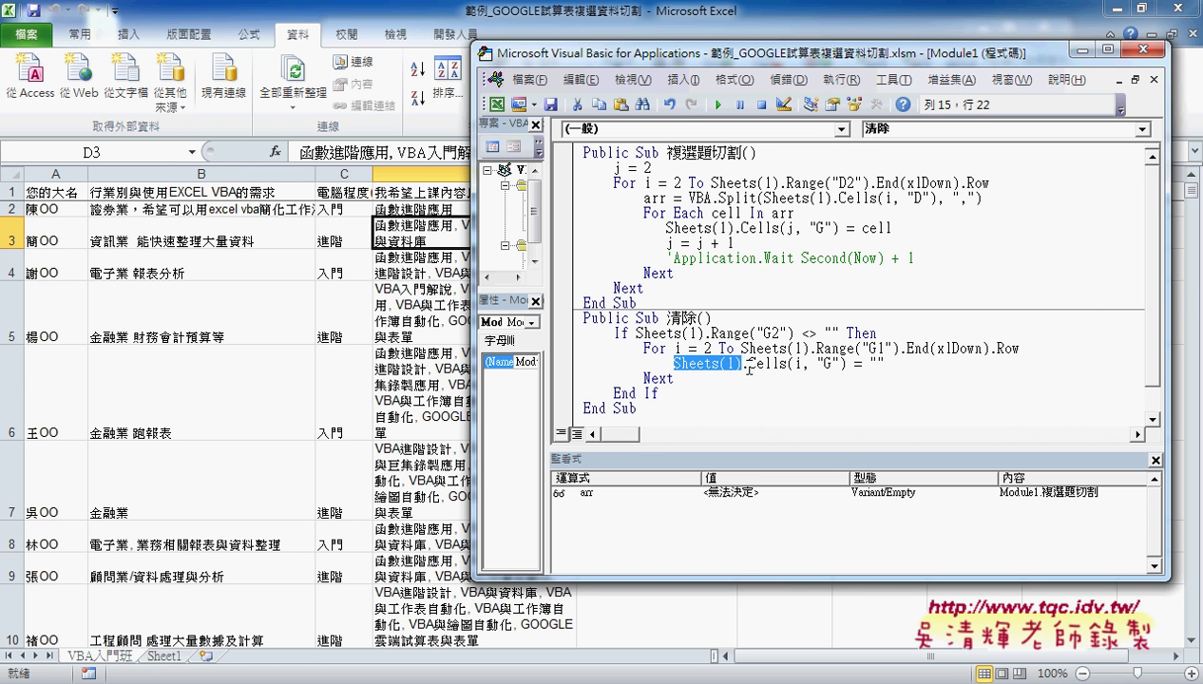
click(161, 655)
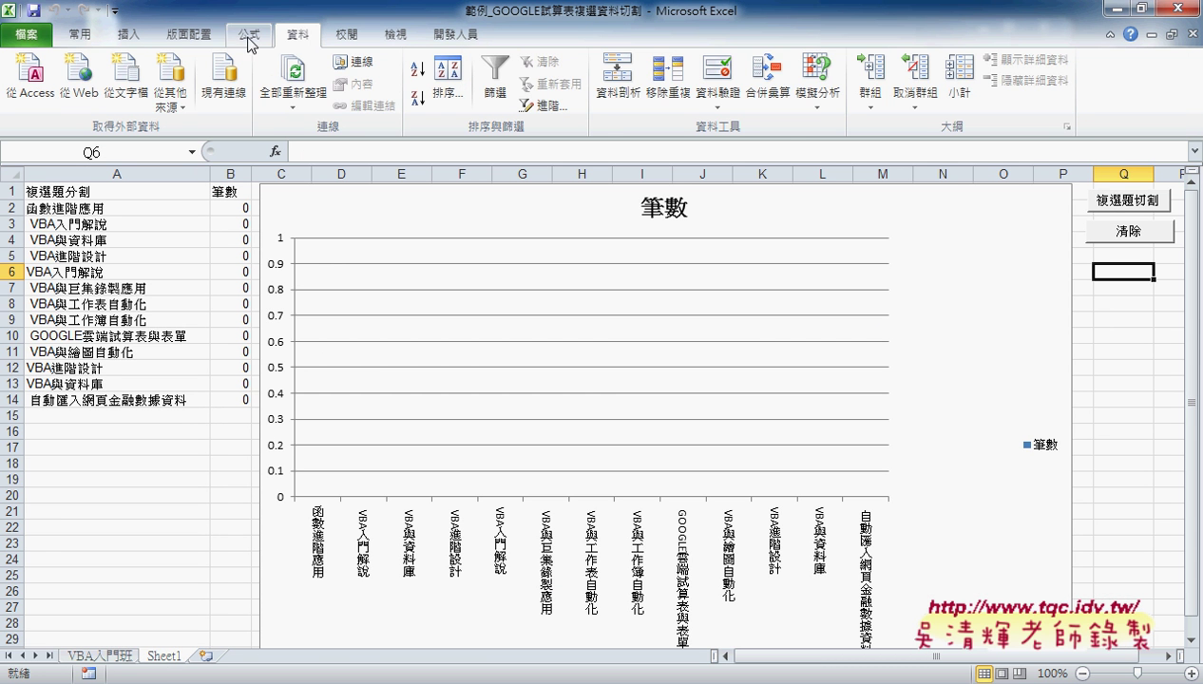
Browse the Developer tab's Insert controls gallery, then close it.
click(478, 38)
click(356, 76)
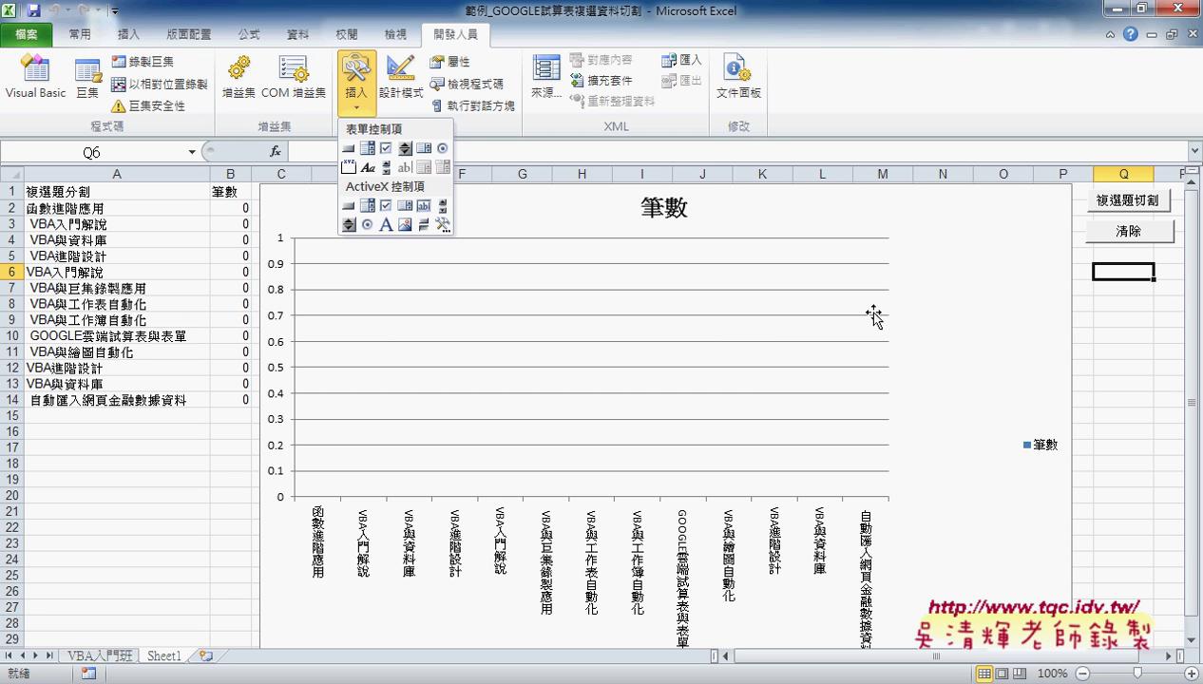
click(230, 210)
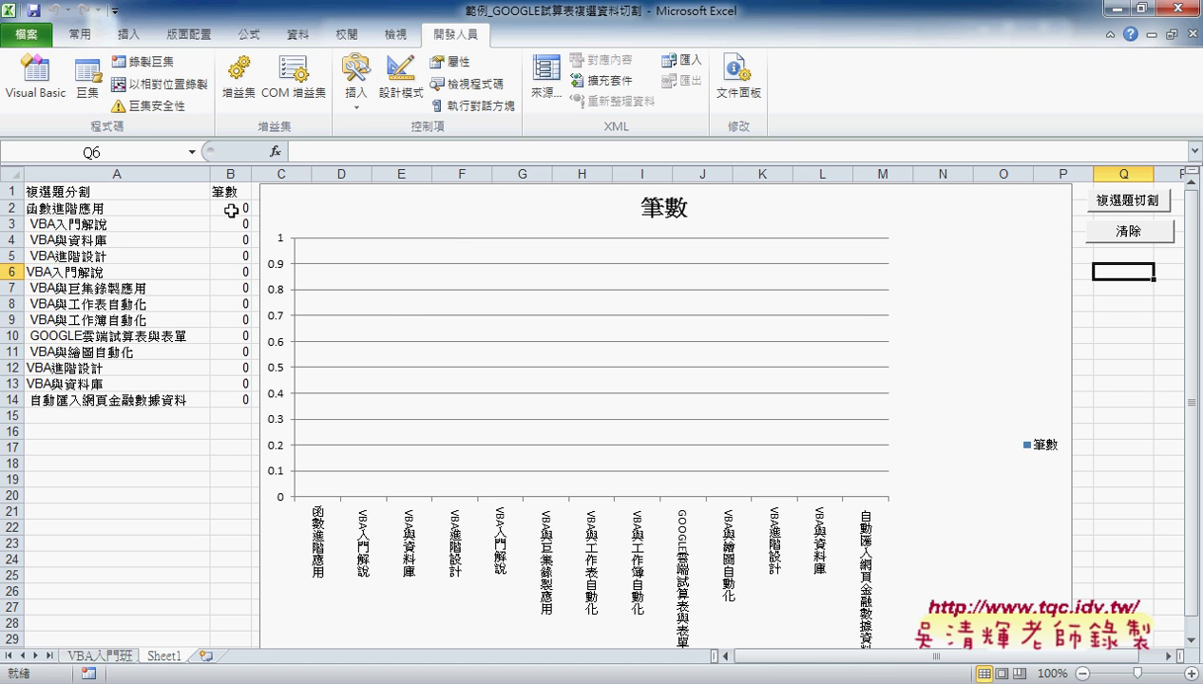
Delete the COUNTIF formulas in B2:B14, check cells A2 to B3, and return to VBA入門班.
drag(230, 210, 233, 399)
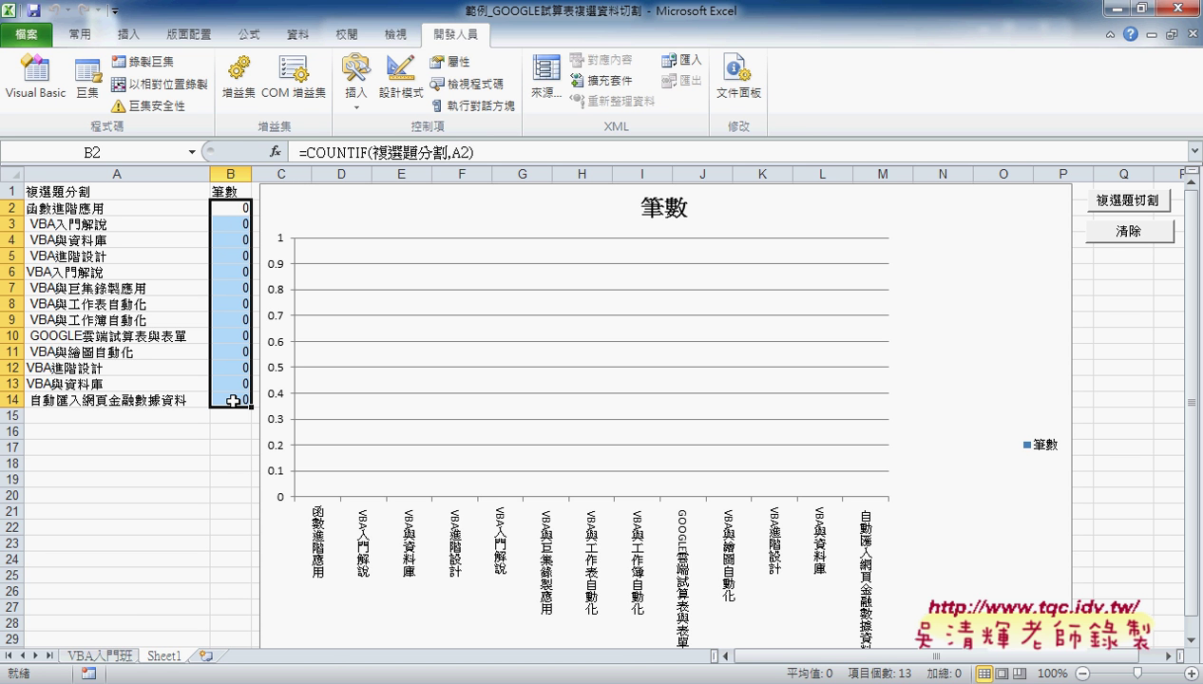
key(Delete)
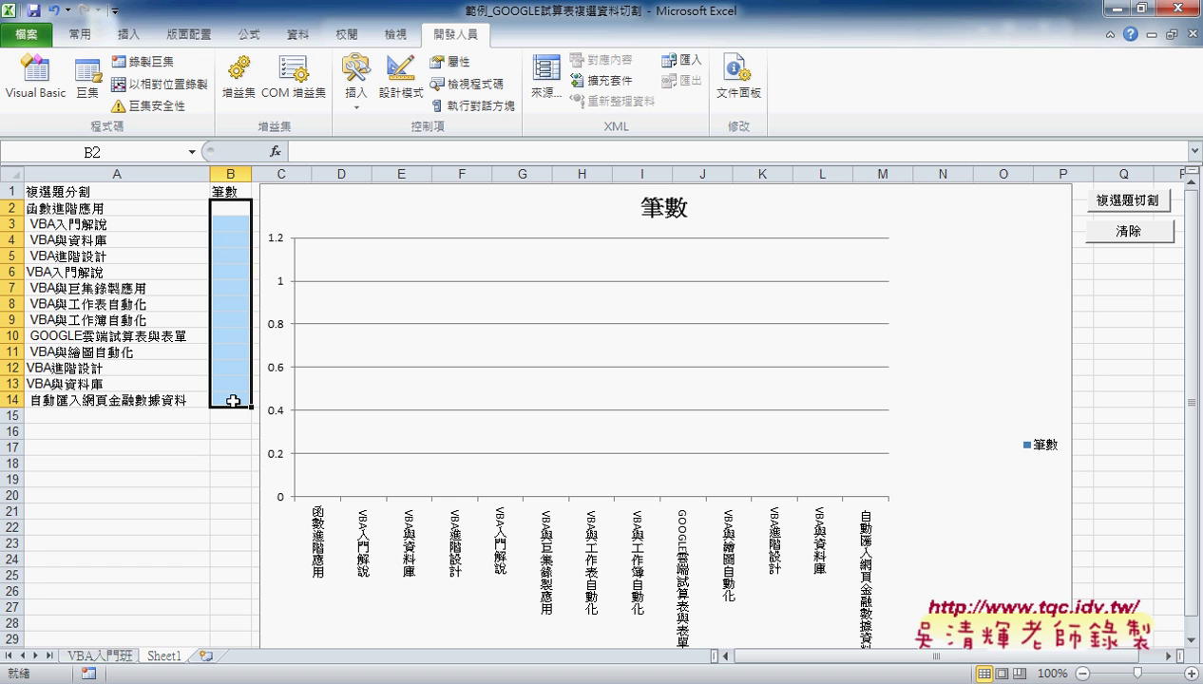
click(111, 211)
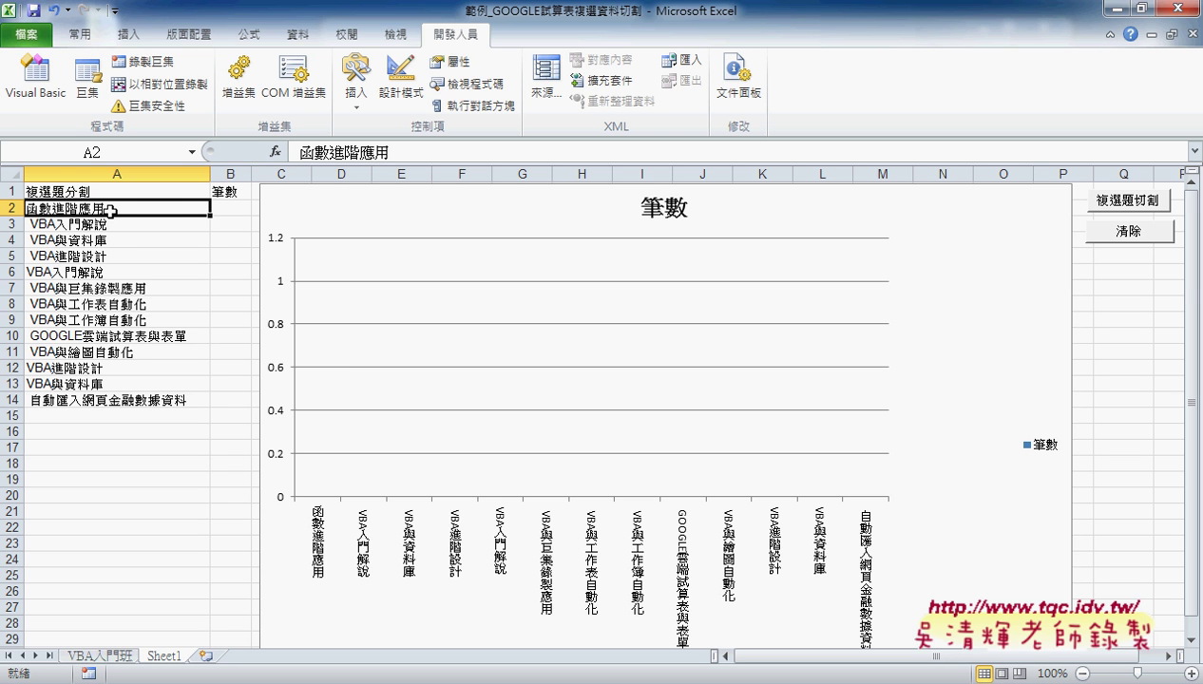
click(221, 209)
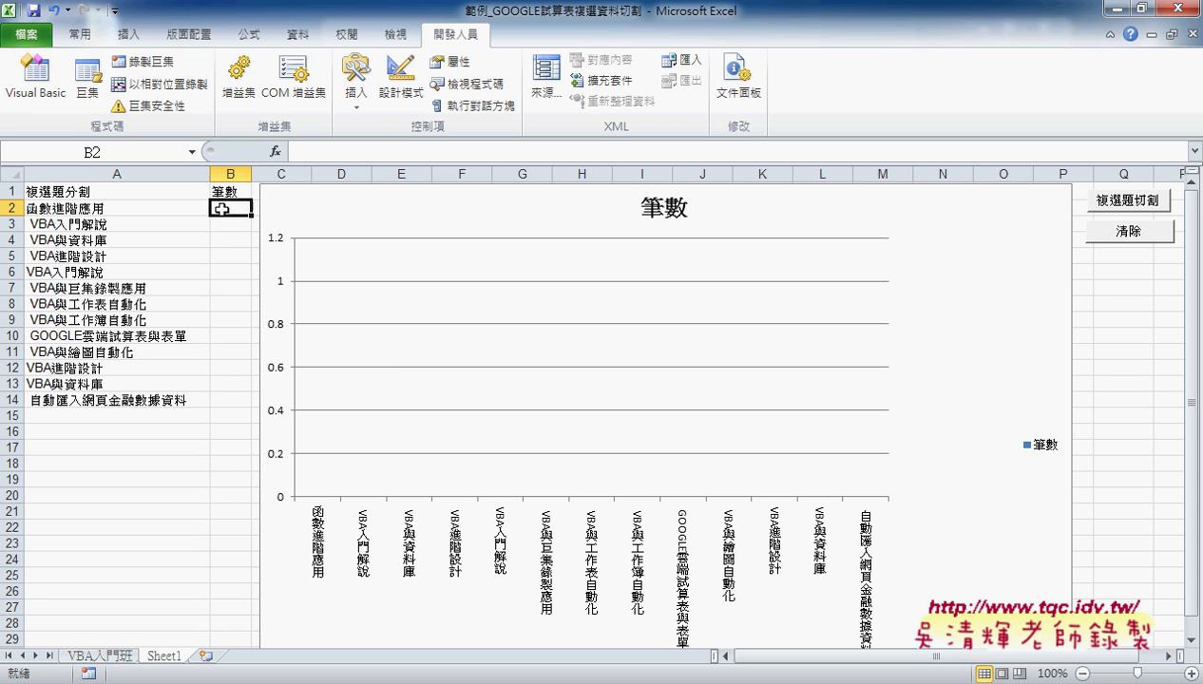
click(168, 223)
click(228, 227)
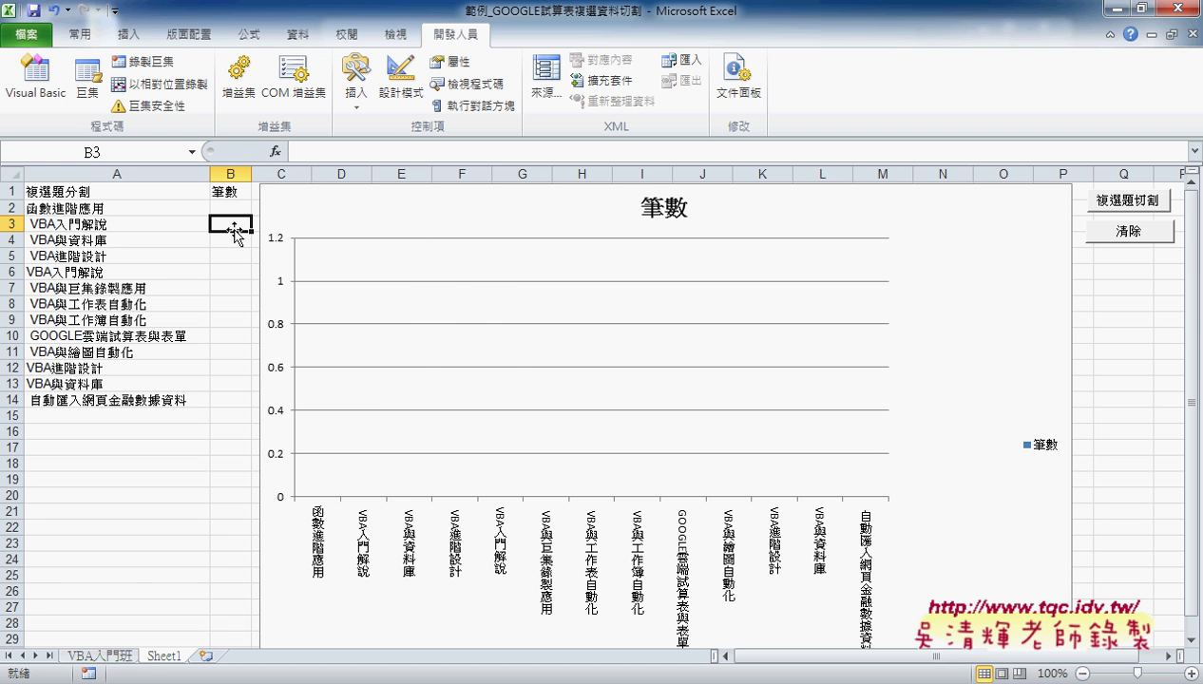
click(99, 655)
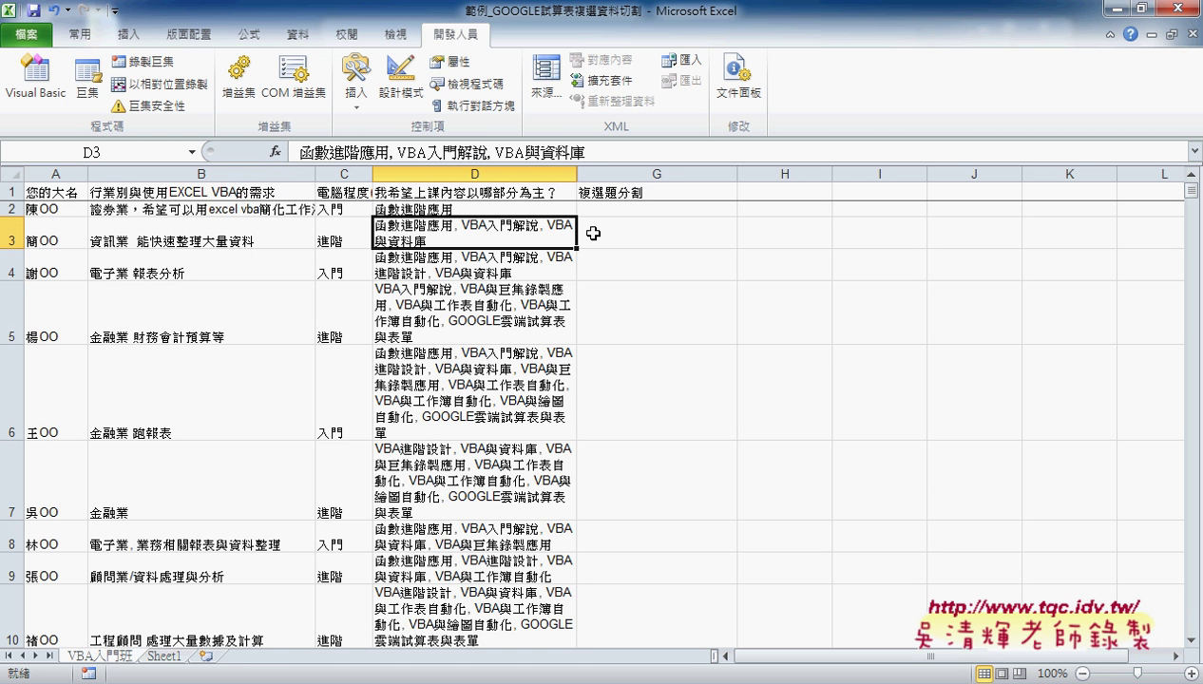
Rerun the 複選題切割 macro from the VBA editor and check the results in G1 and G2.
click(612, 205)
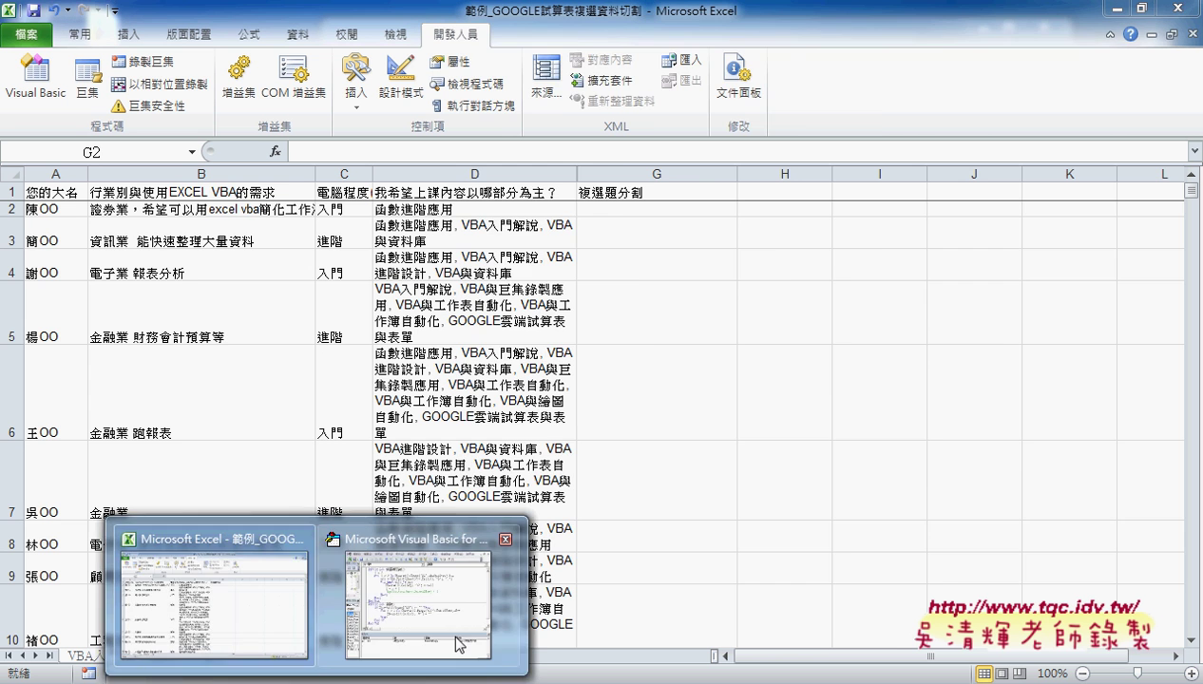
click(459, 644)
click(721, 106)
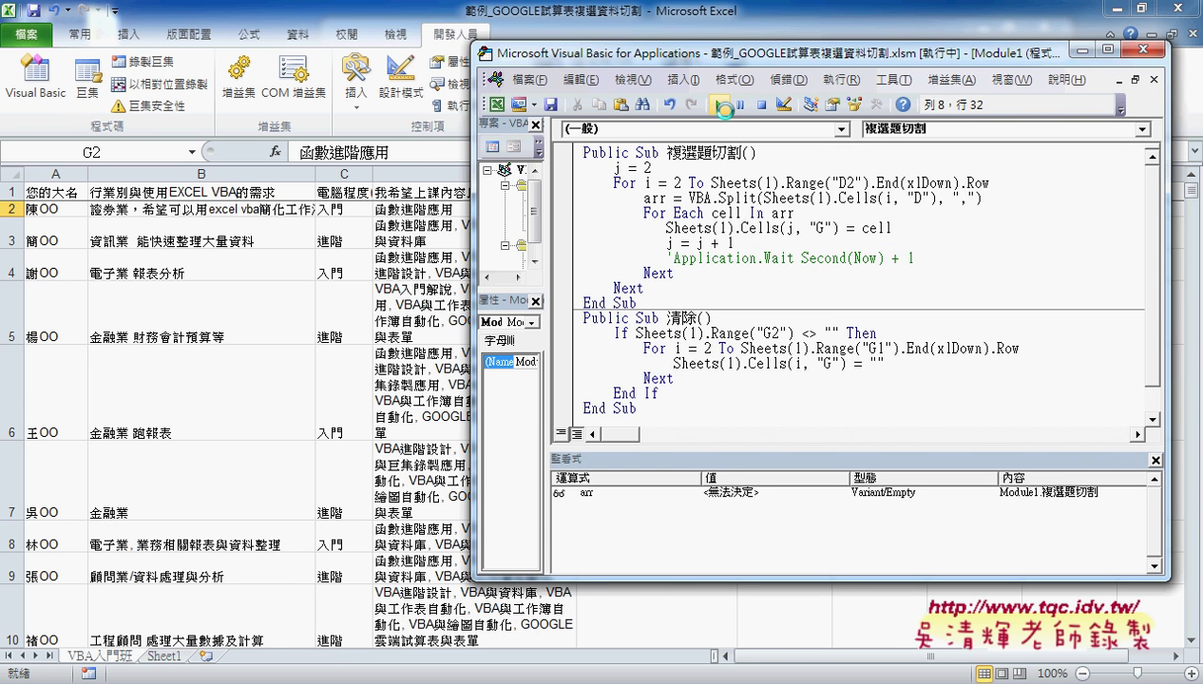
click(1017, 10)
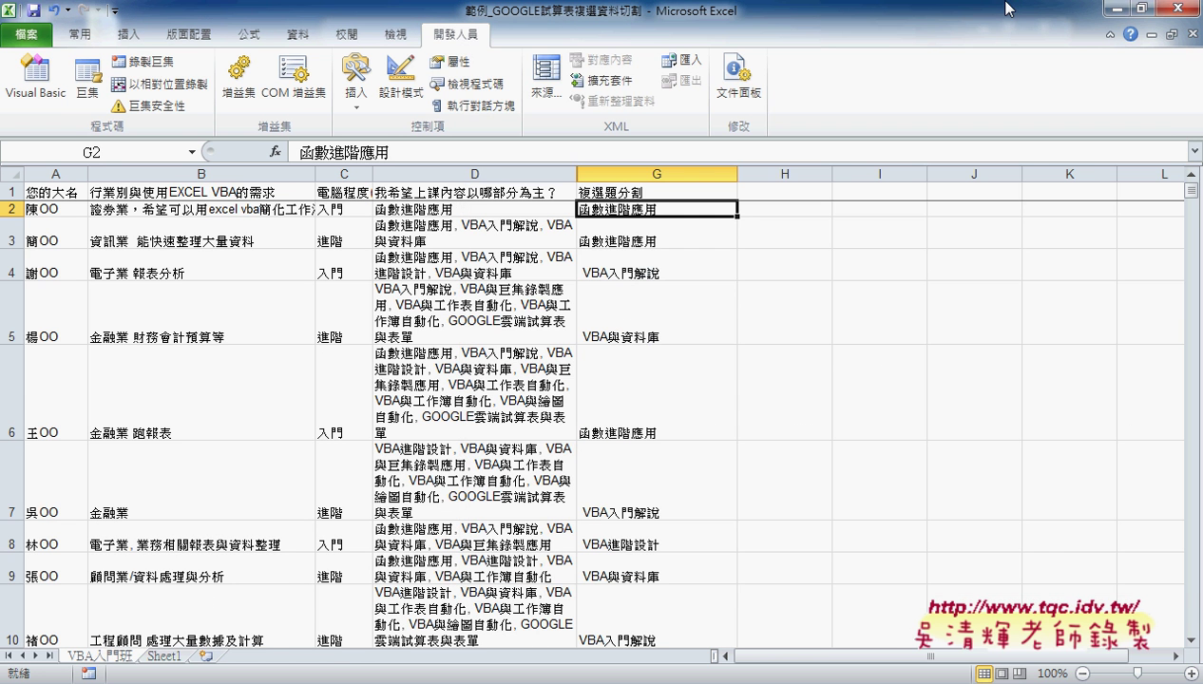
click(641, 191)
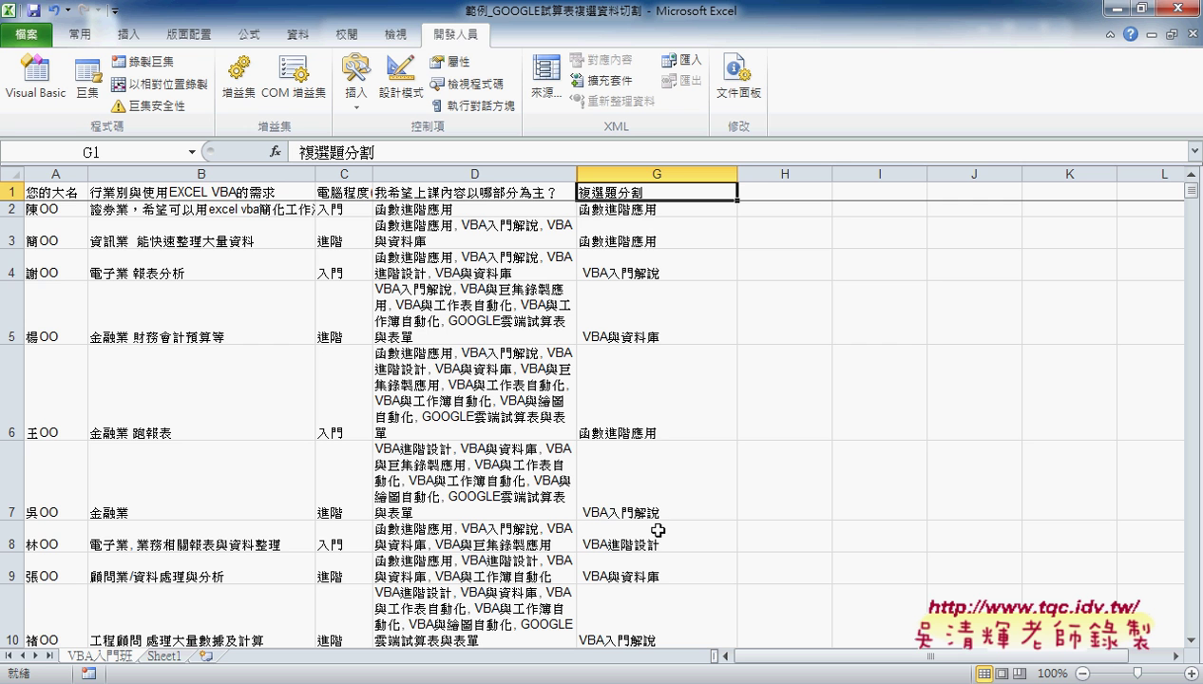
click(629, 210)
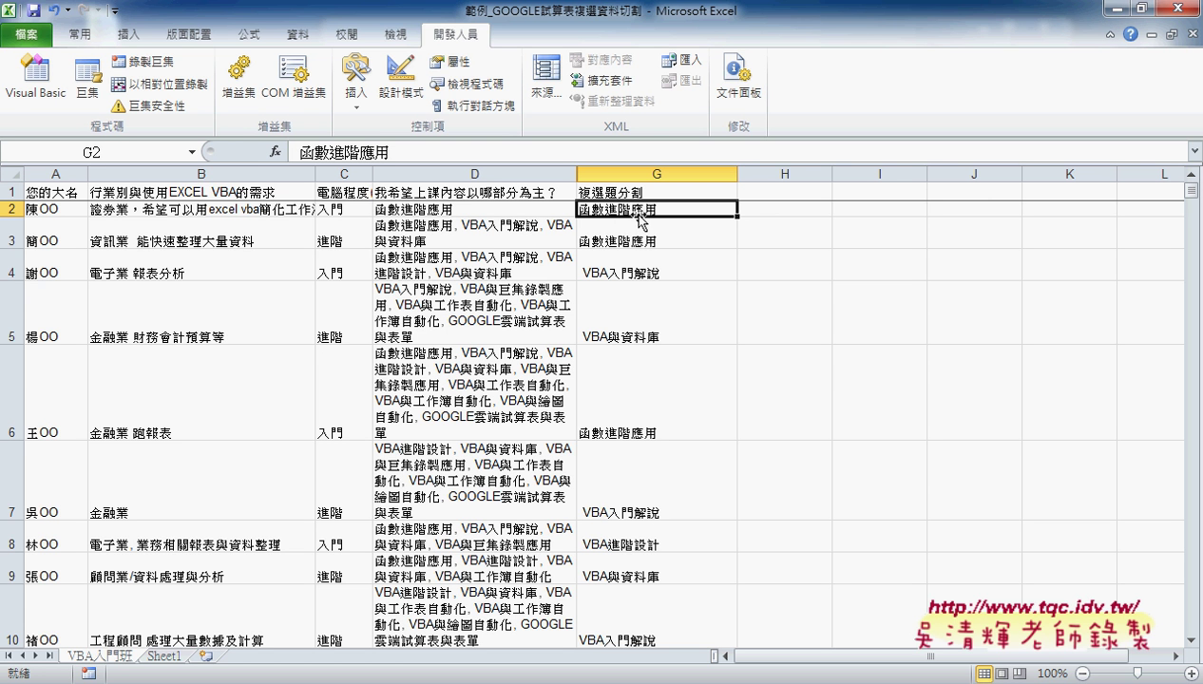
Inspect the split result in G4, then move to Sheet1 and check the first topic in A2.
click(645, 271)
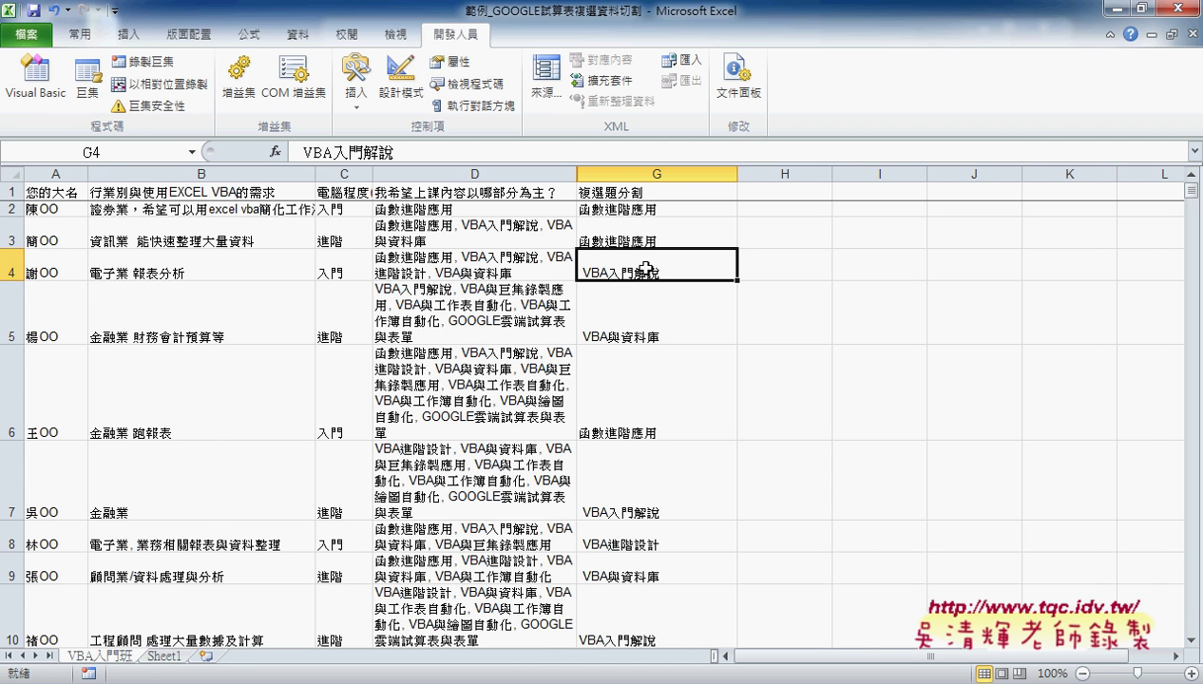
click(165, 655)
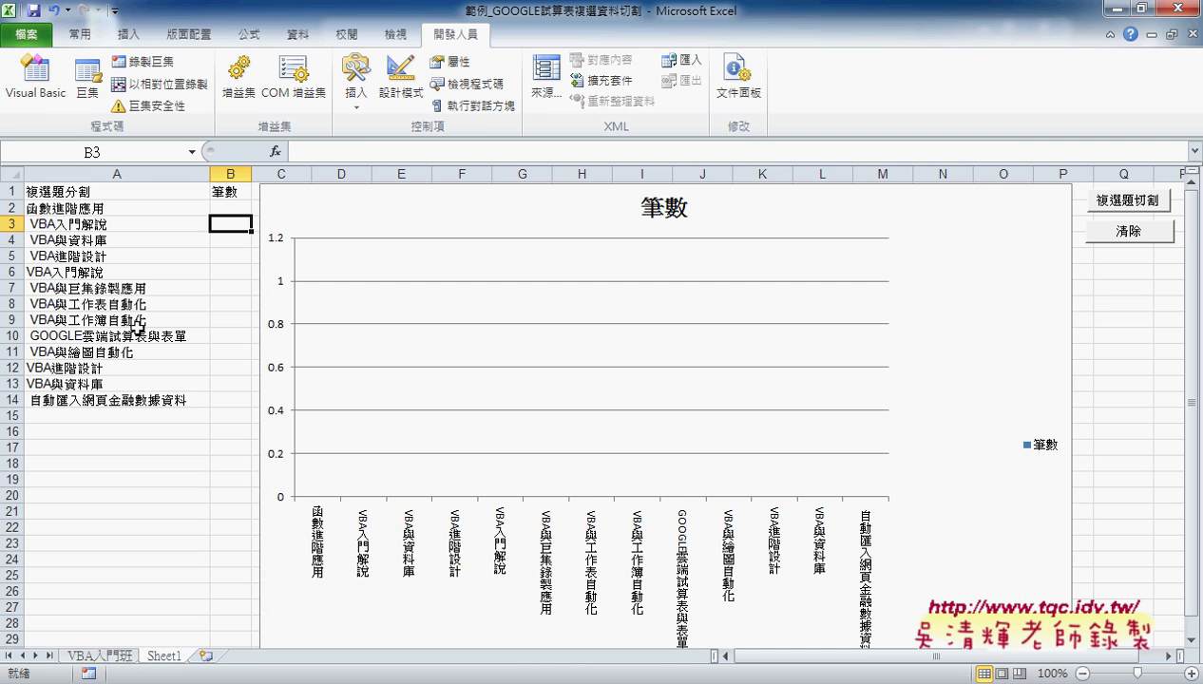
click(116, 208)
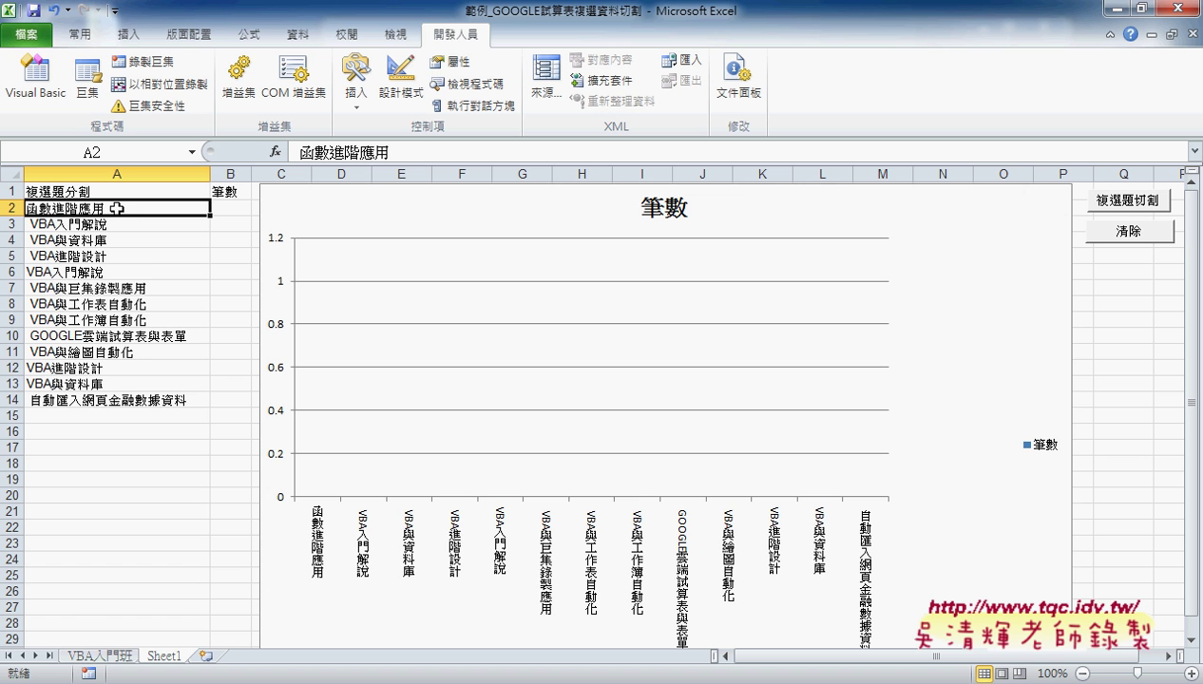
Back on the VBA入門班 sheet, select the split results from G1 down to G141.
click(232, 208)
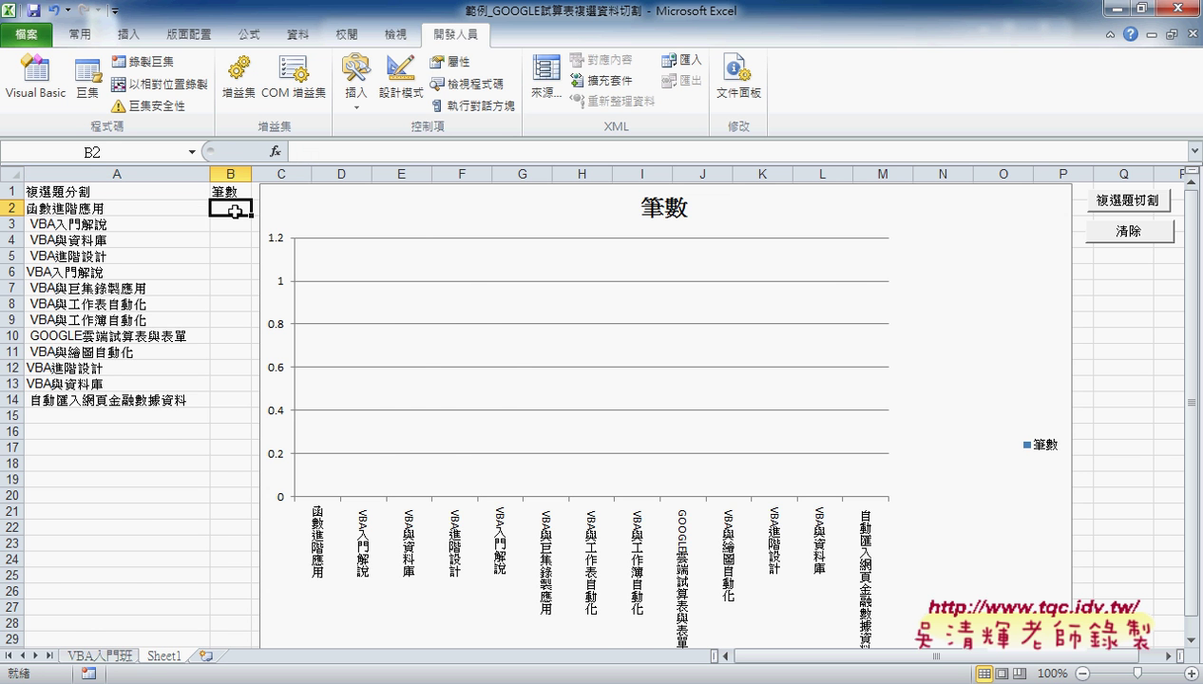
click(100, 656)
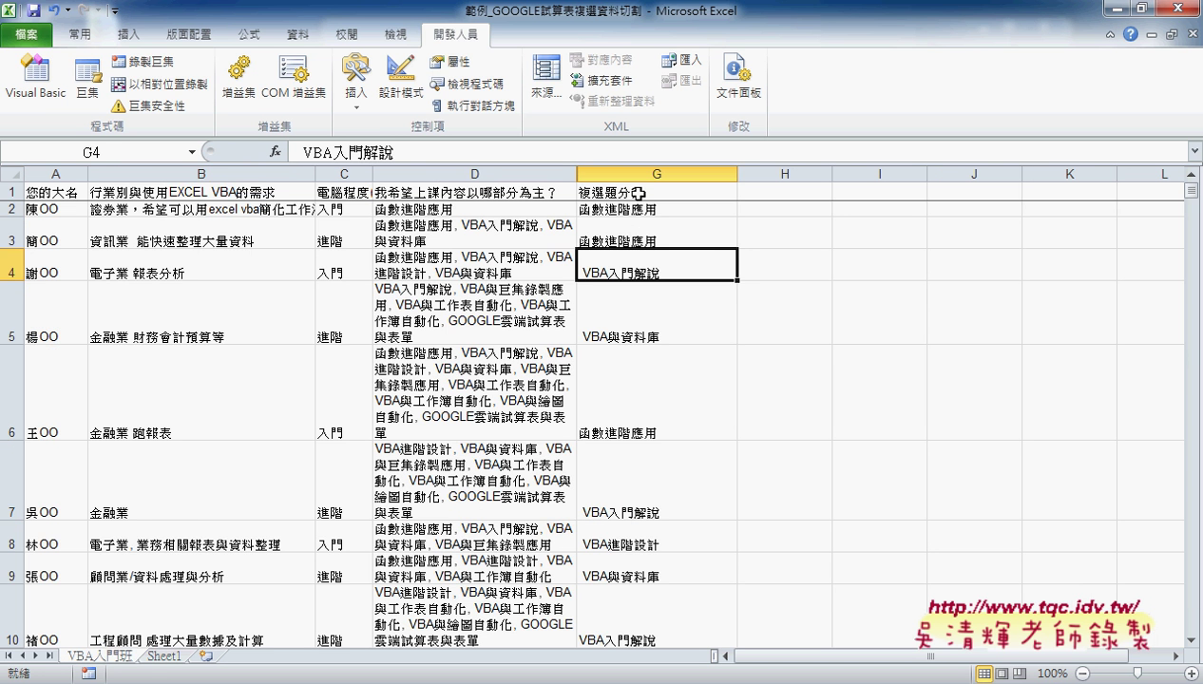
click(632, 194)
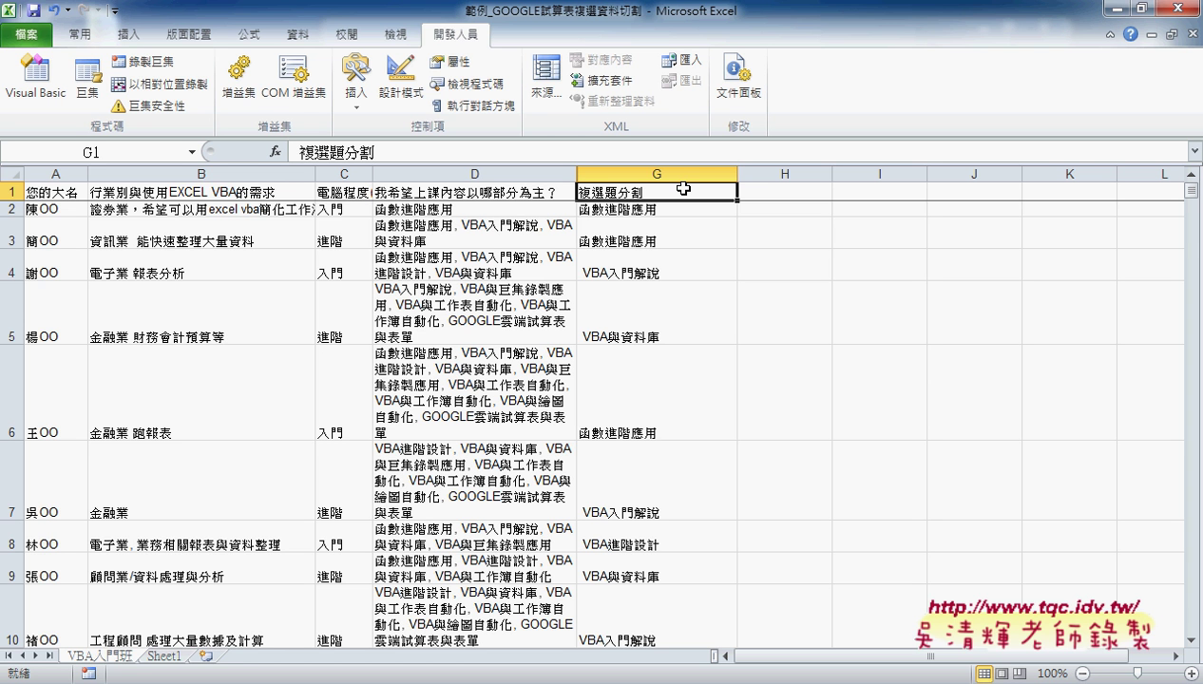
key(ctrl+shift+Down)
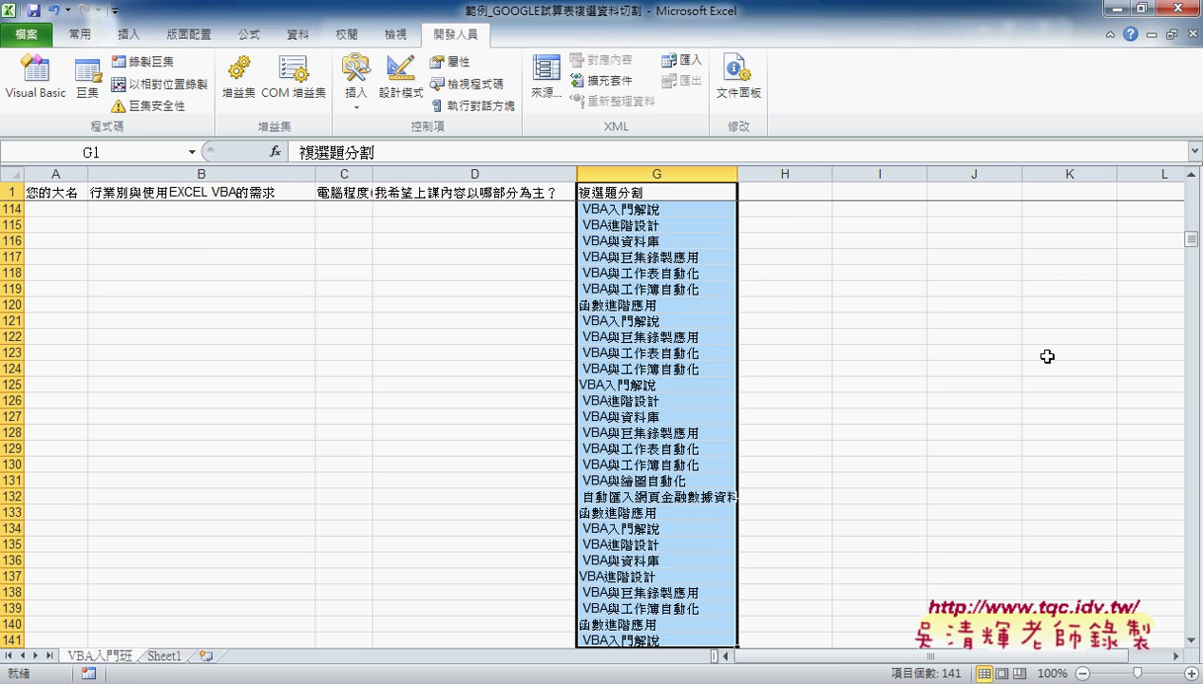
drag(1192, 240, 1192, 190)
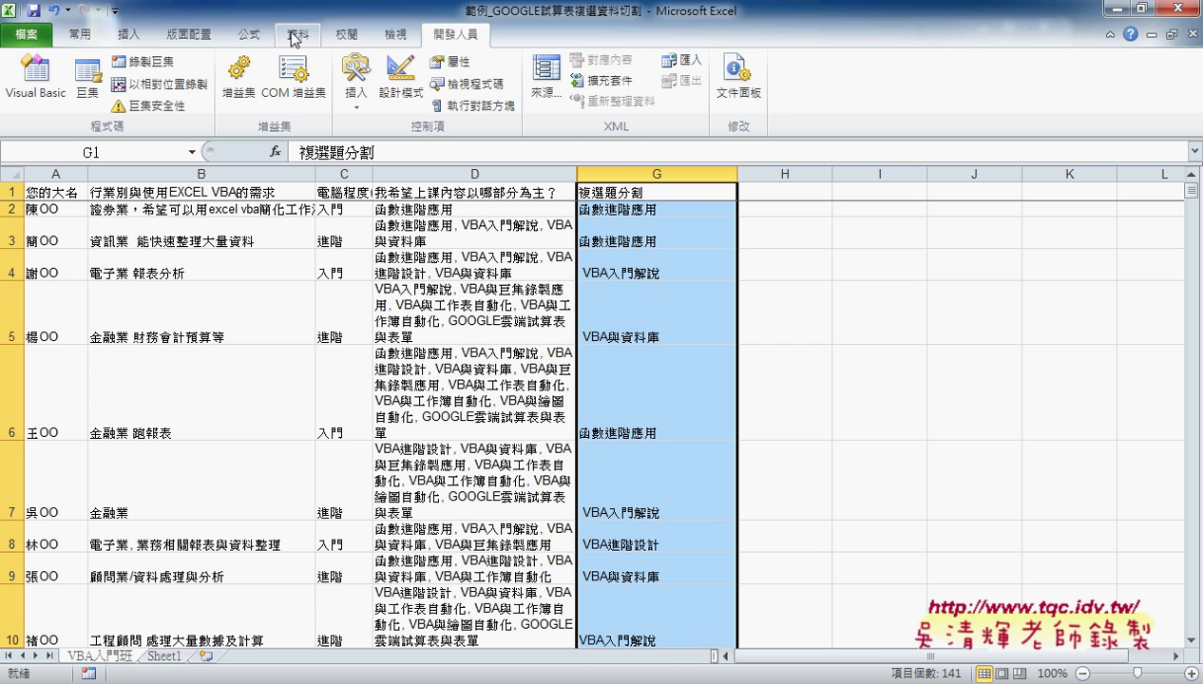
click(259, 36)
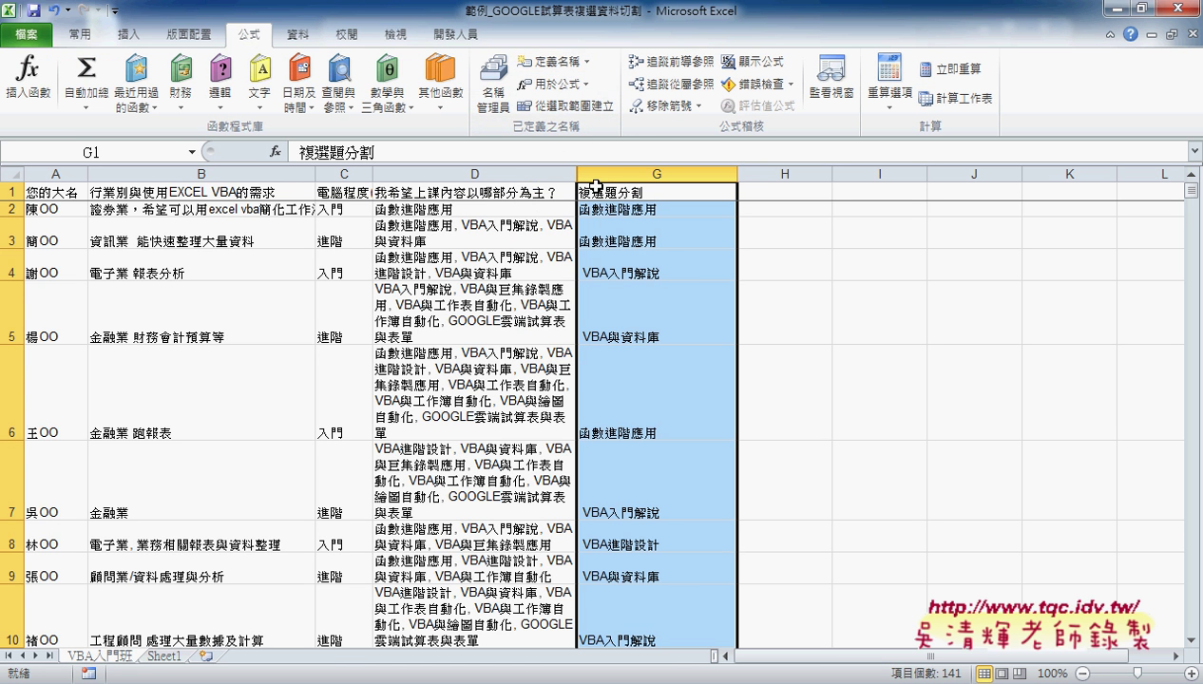
Create the name 複選題分割 from the top row of column G, replacing the existing definition.
click(562, 108)
drag(622, 266, 833, 171)
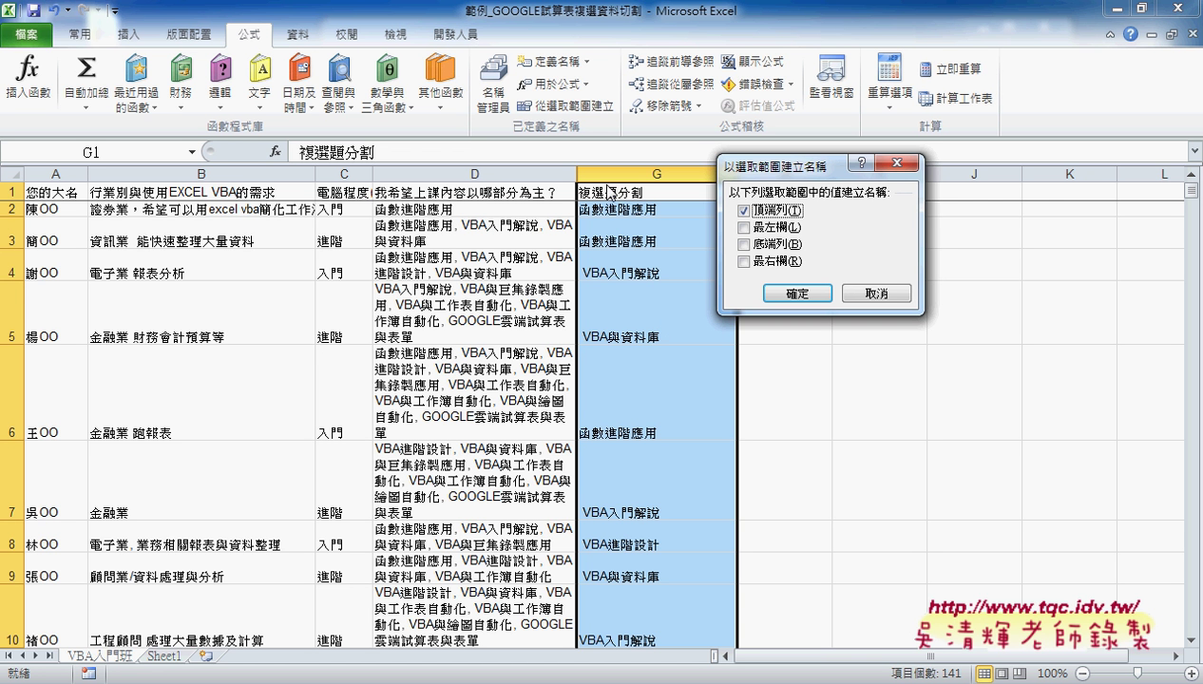
click(804, 301)
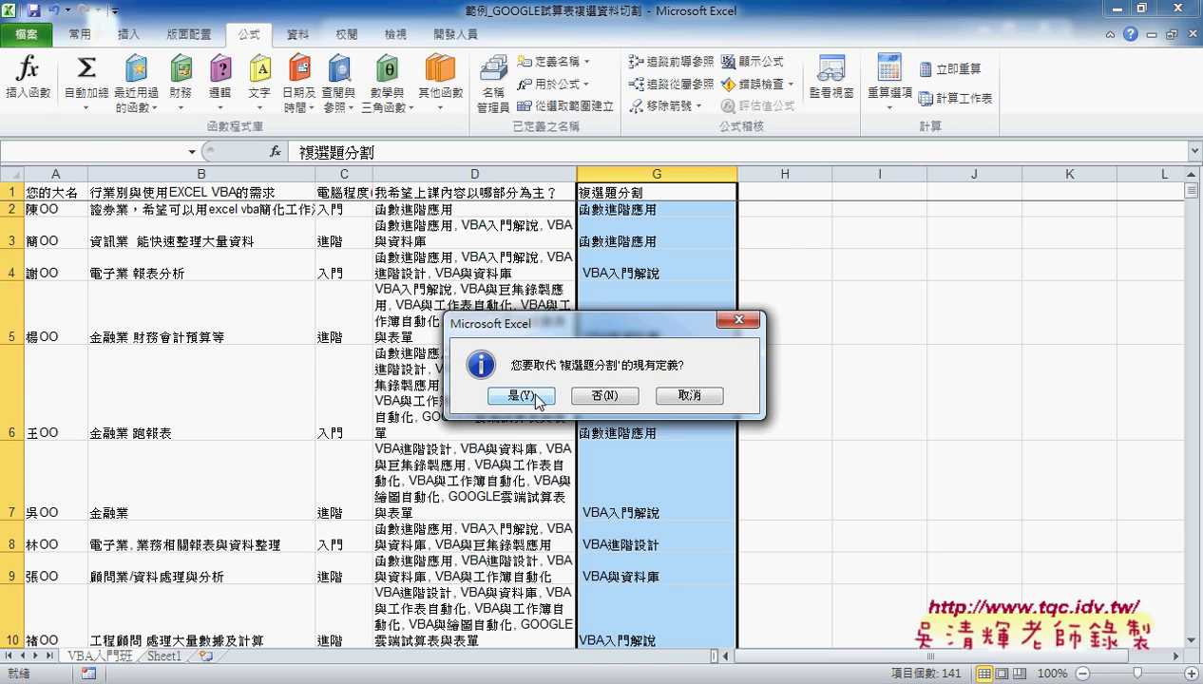
click(538, 397)
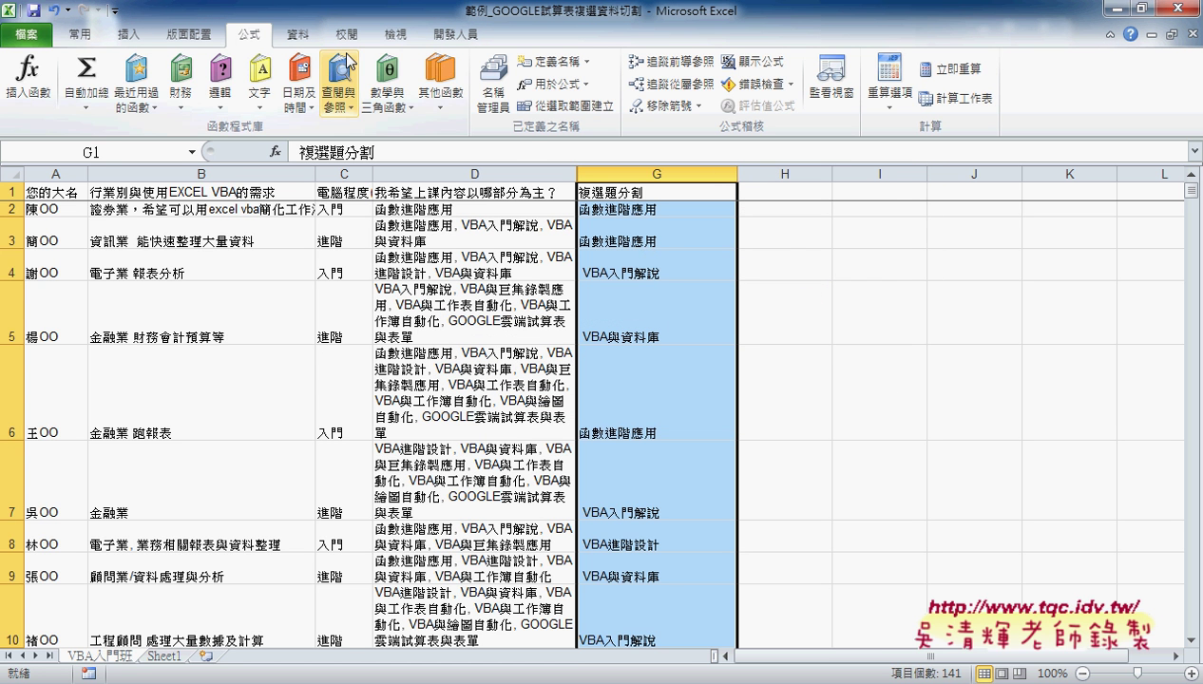
Confirm in Name Manager that 複選題分割 refers to VBA入門班!$G$2:$G$141, then switch to Sheet1.
click(493, 84)
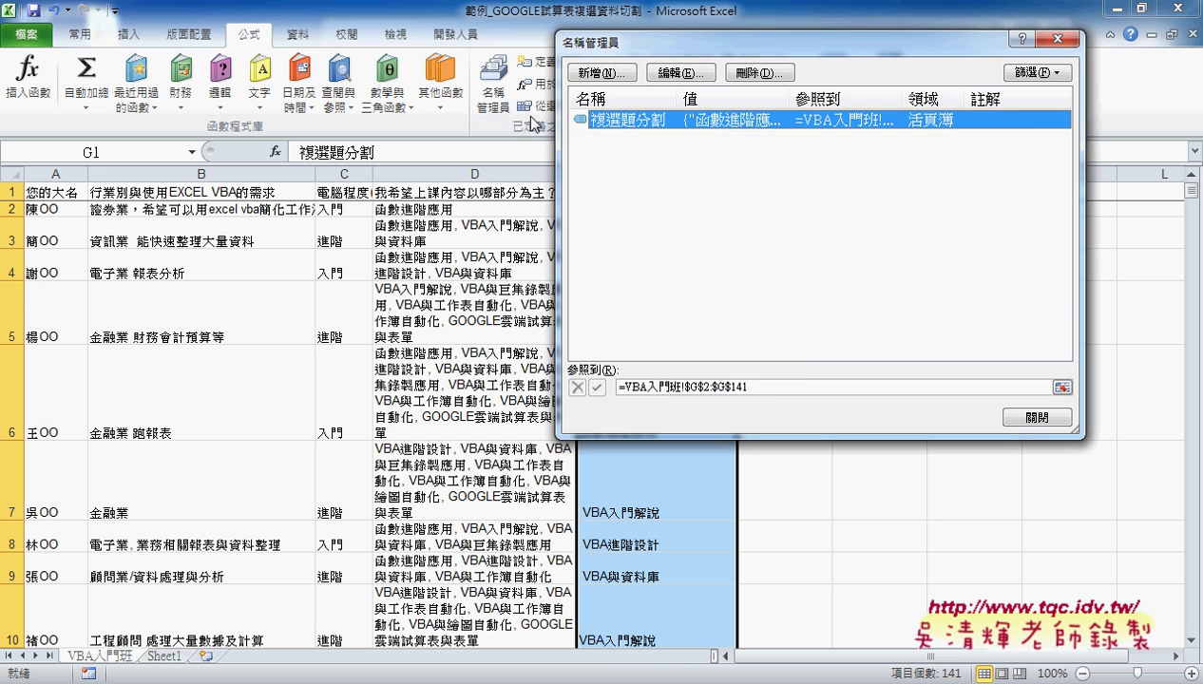
drag(706, 46, 905, 56)
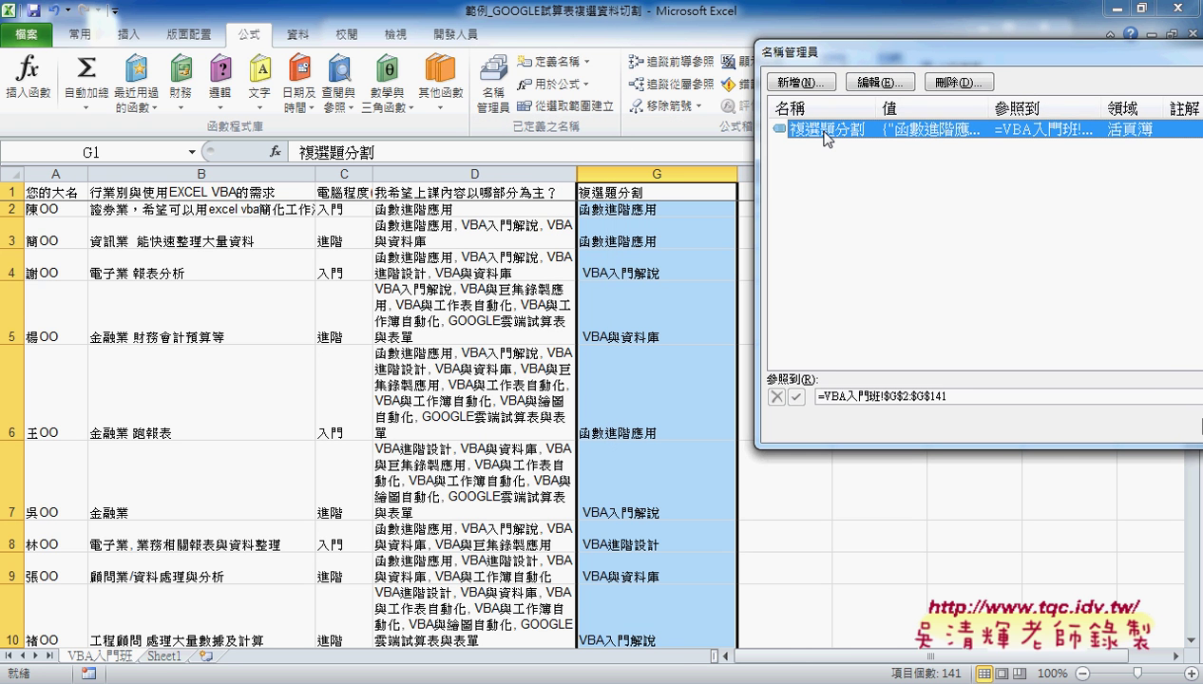
click(968, 397)
click(843, 152)
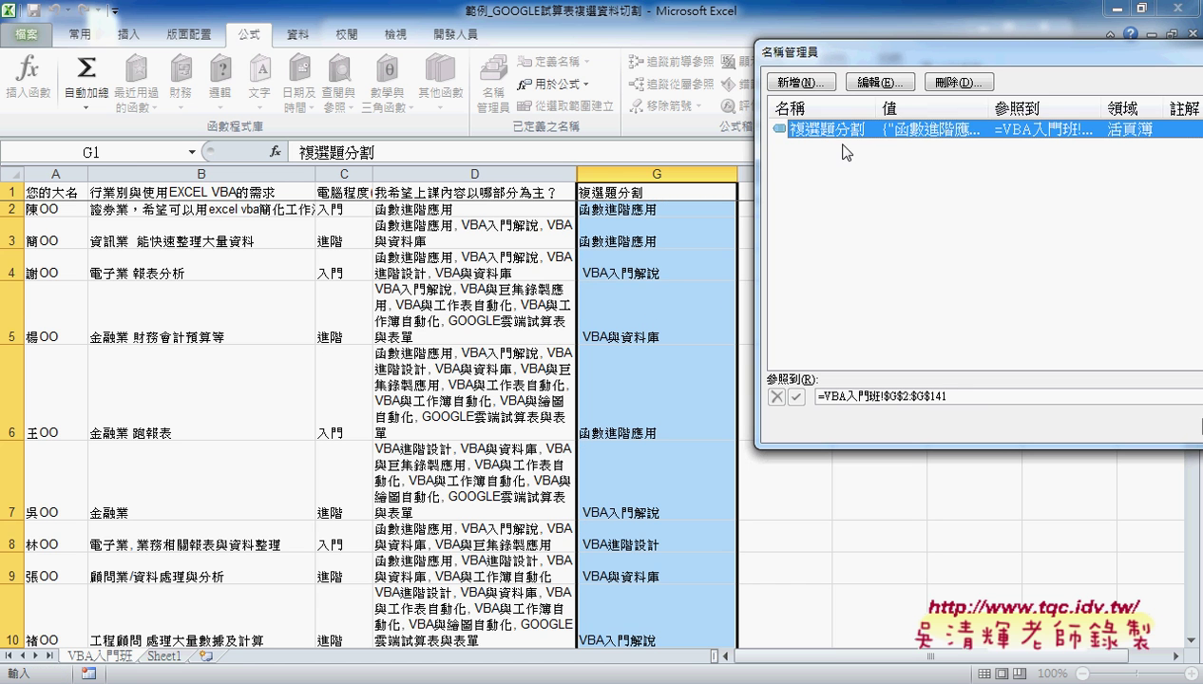
click(955, 390)
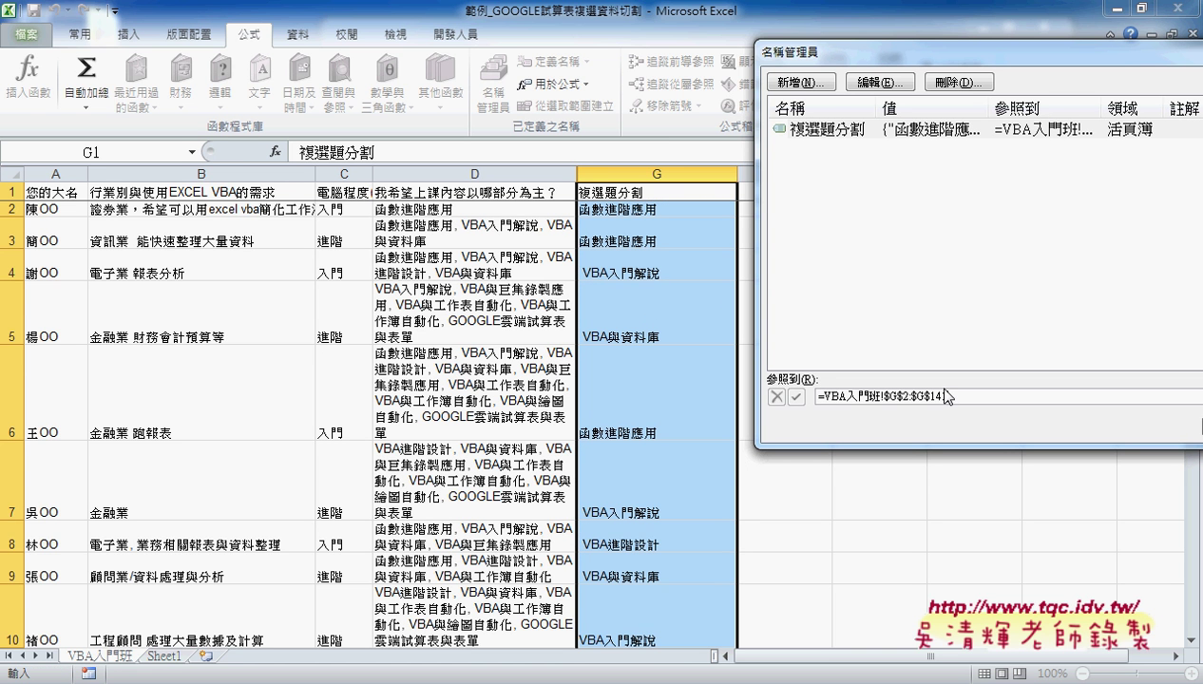
drag(839, 51, 502, 47)
click(920, 432)
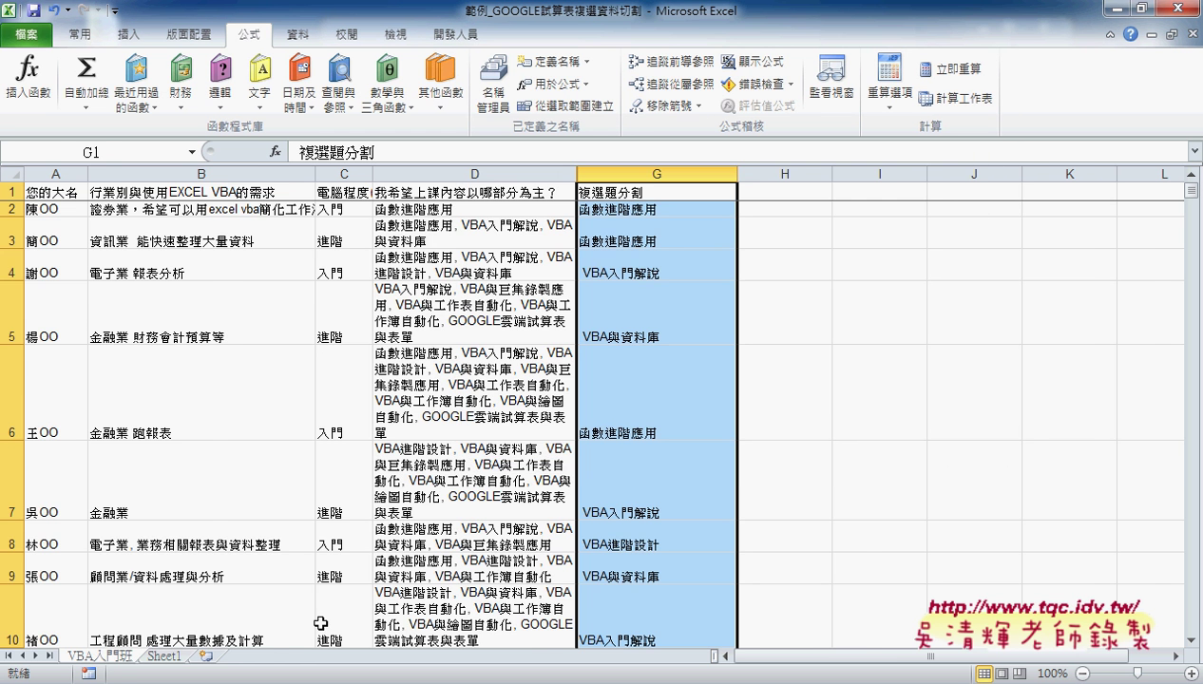
click(163, 655)
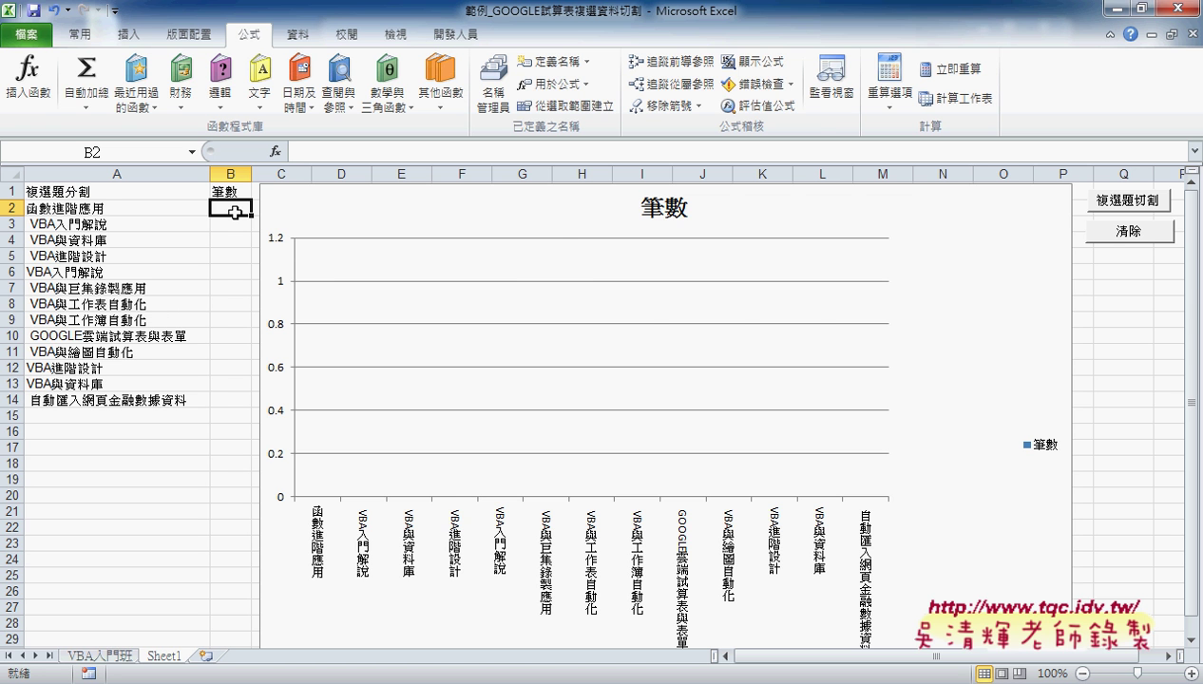
Choose COUNTIF from Insert Function's Statistical category for cell B2.
click(276, 151)
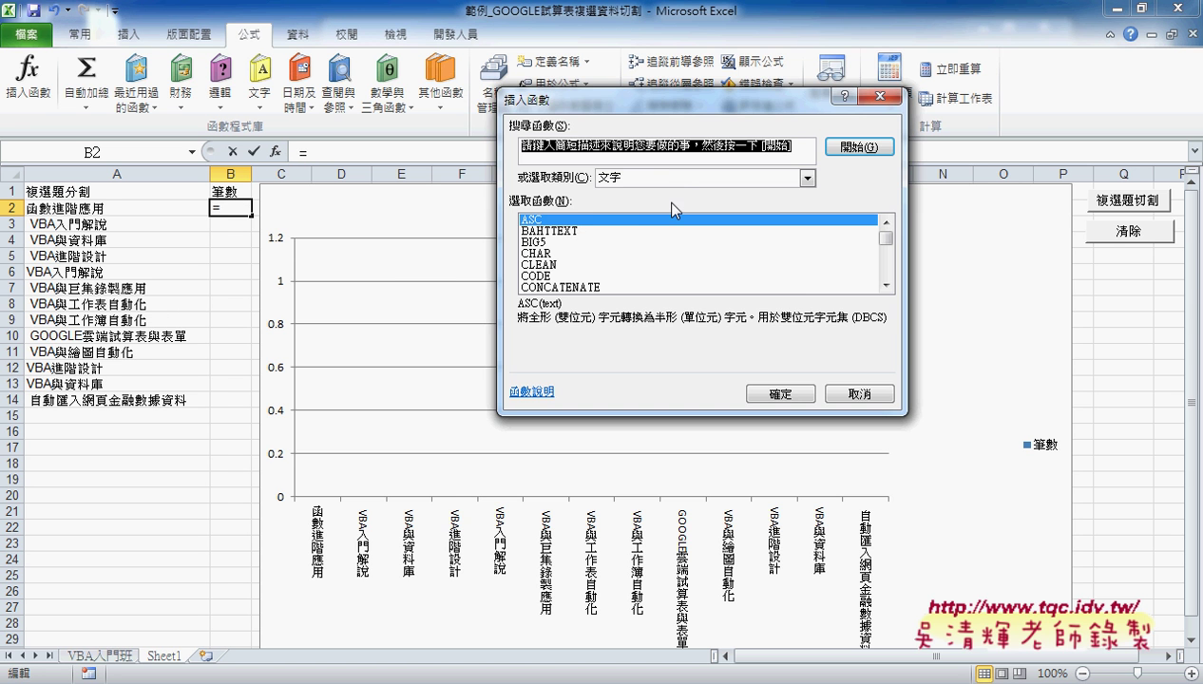
click(685, 180)
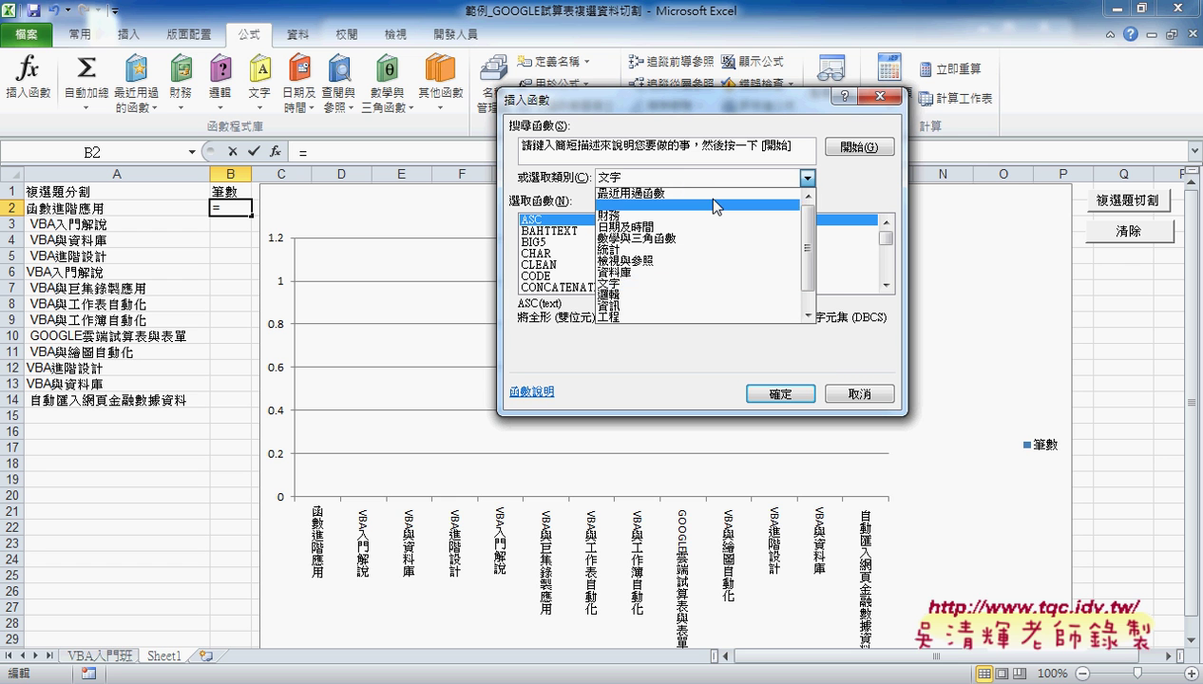
click(731, 249)
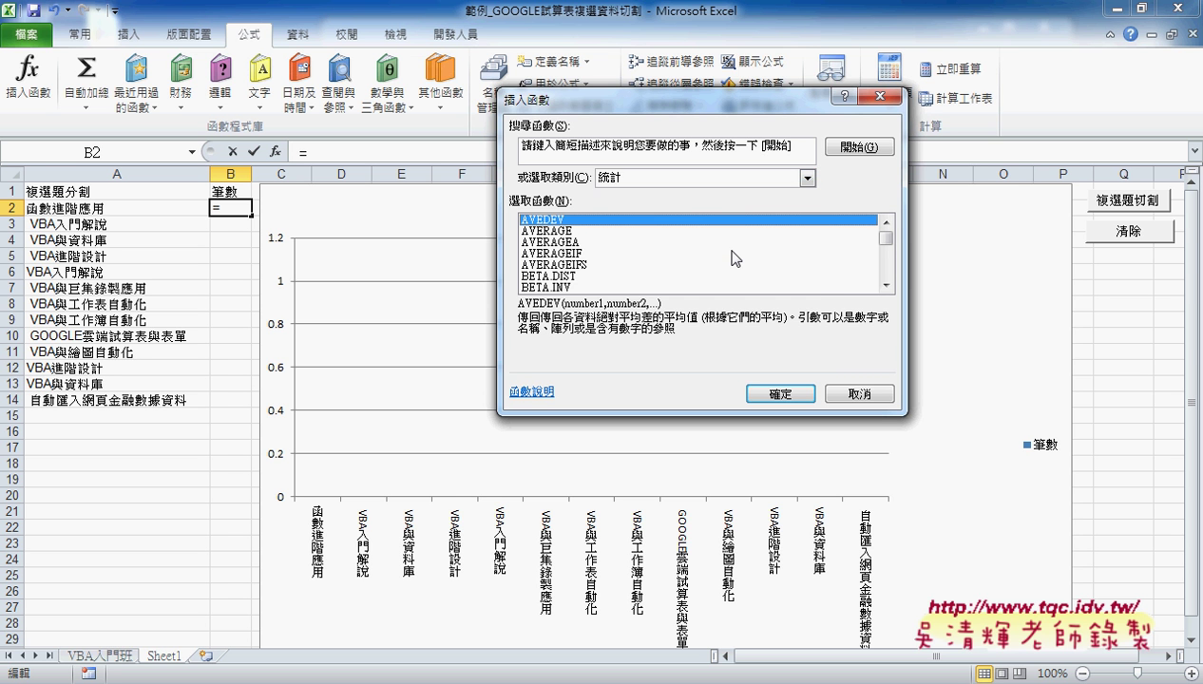
click(885, 284)
click(885, 285)
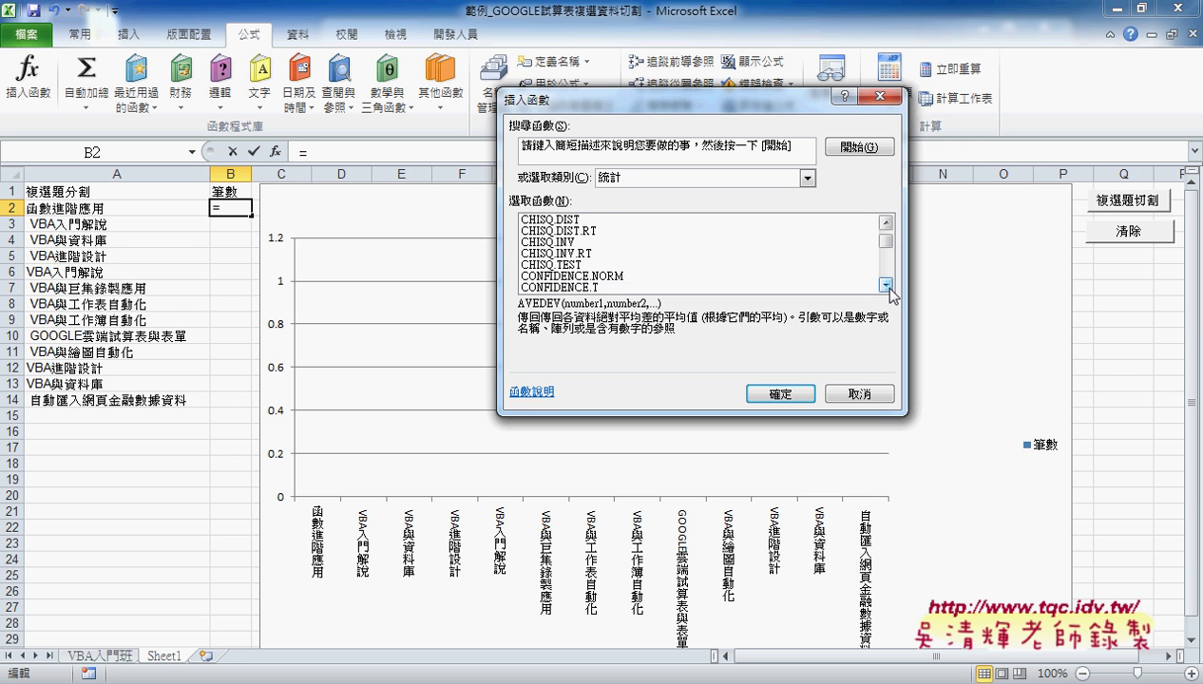
click(885, 285)
click(886, 285)
click(885, 285)
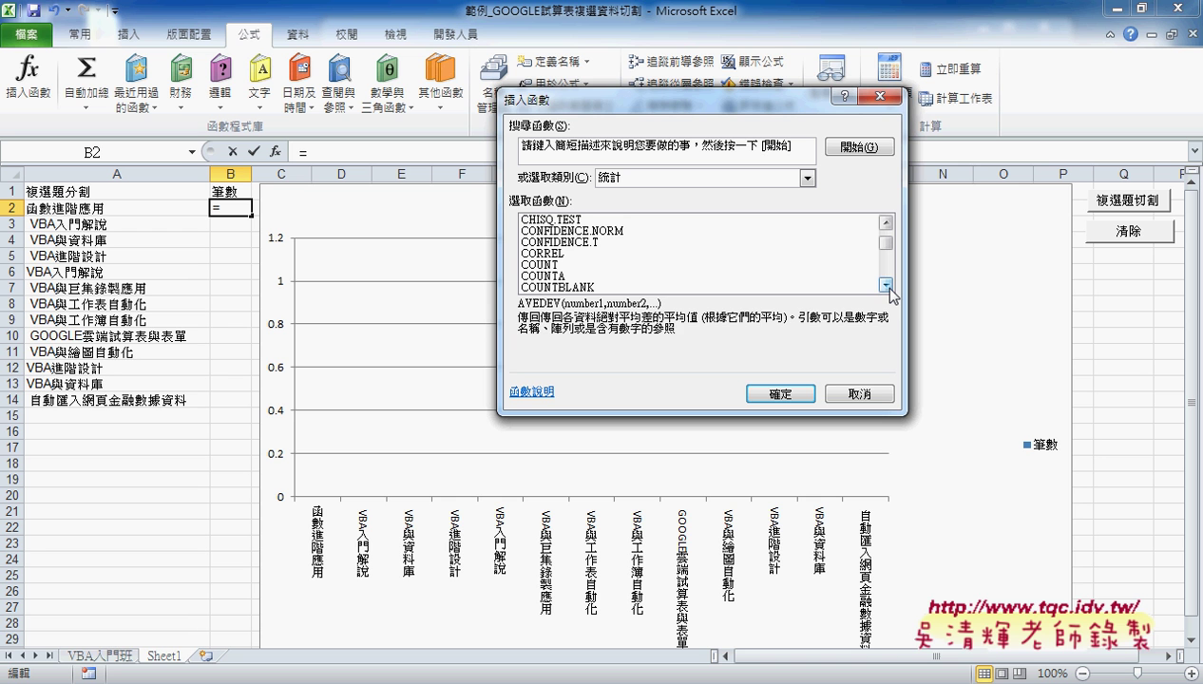
click(572, 265)
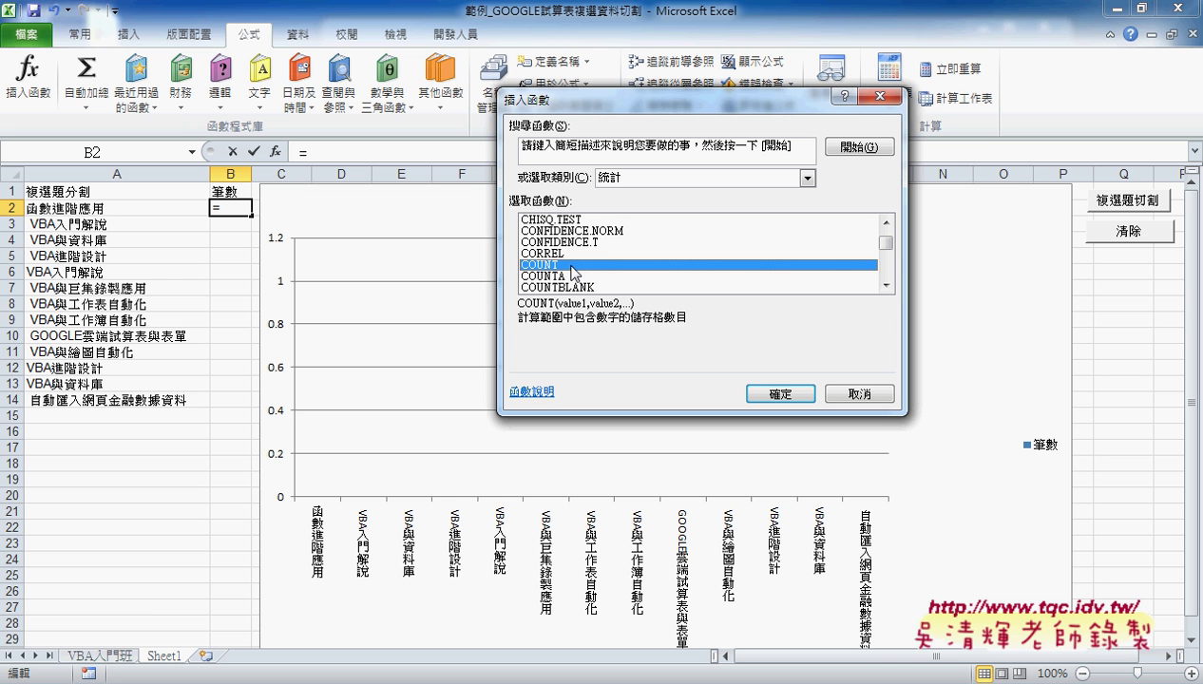
key(Down)
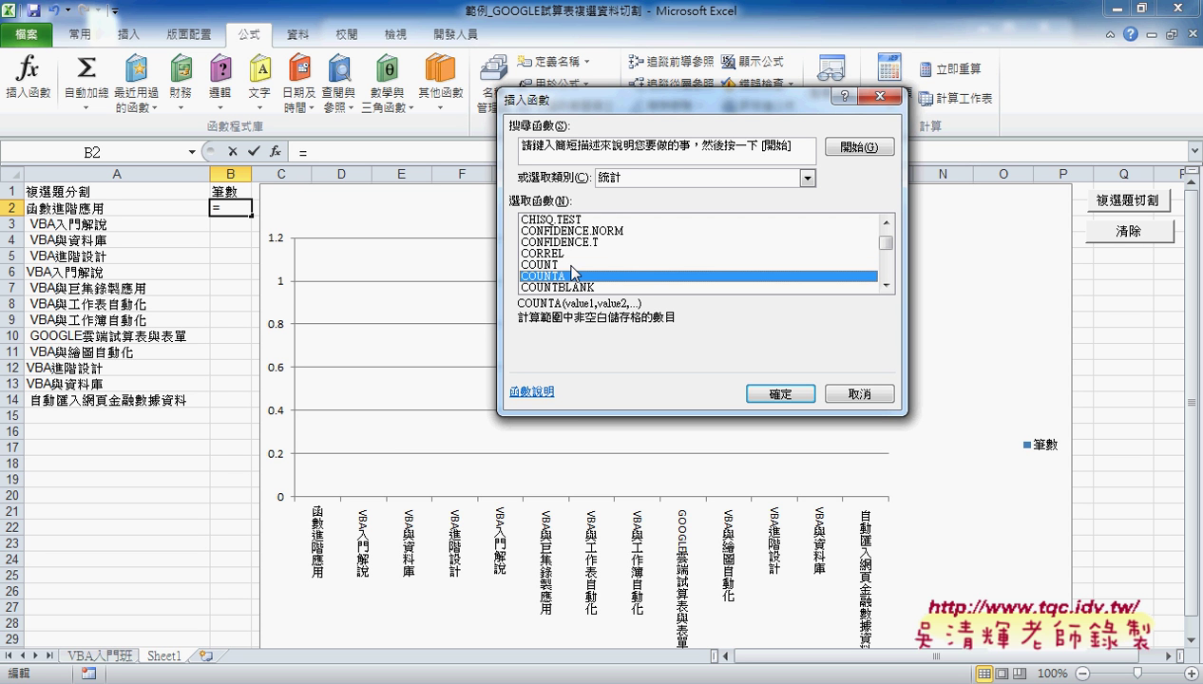
key(Down)
key(Down)
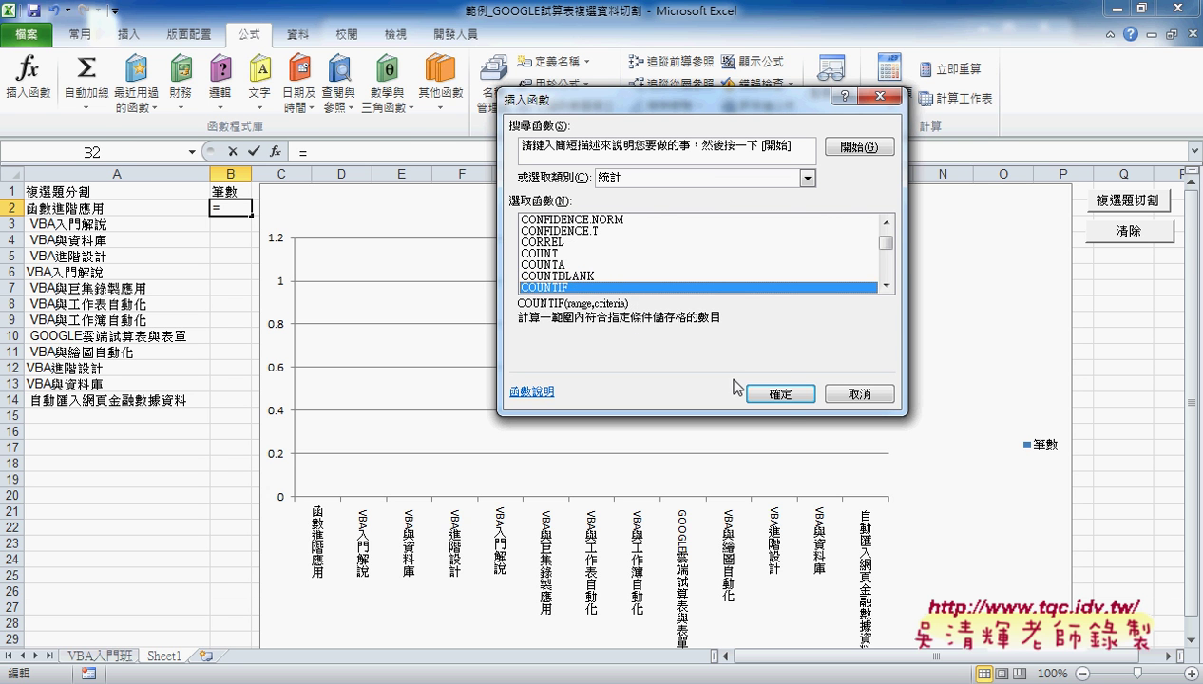
click(779, 393)
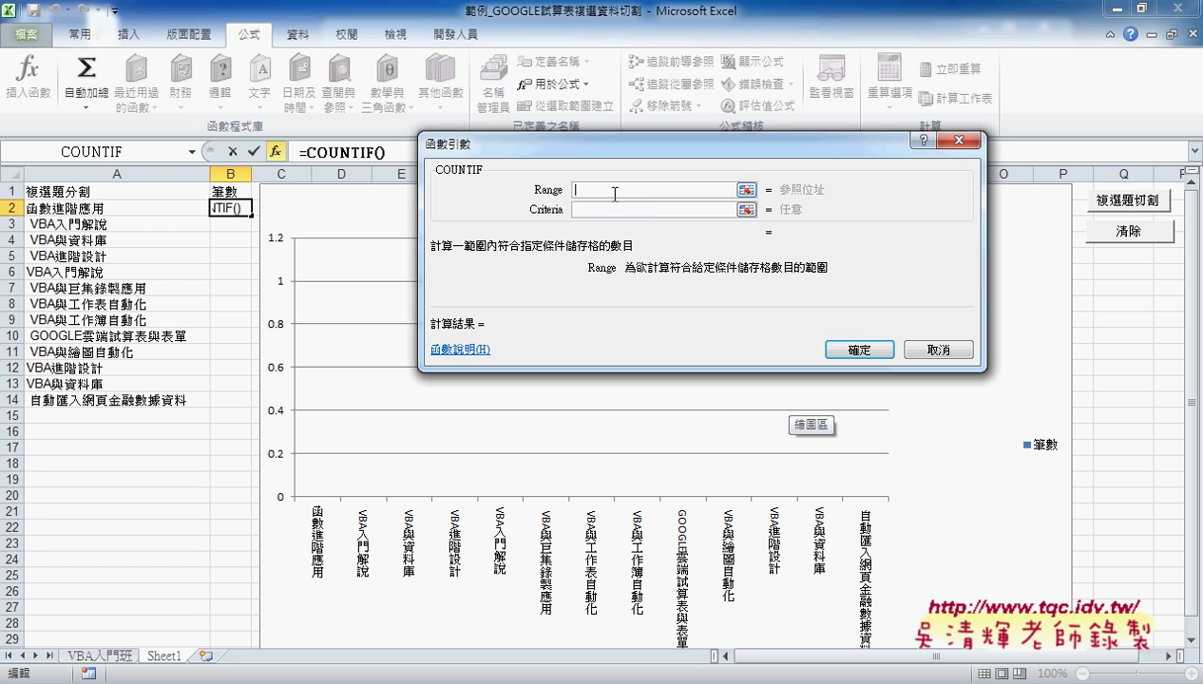
Set B2 to =COUNTIF(複選題分割,A2), using the pasted name as Range, so it returns 16.
key(F3)
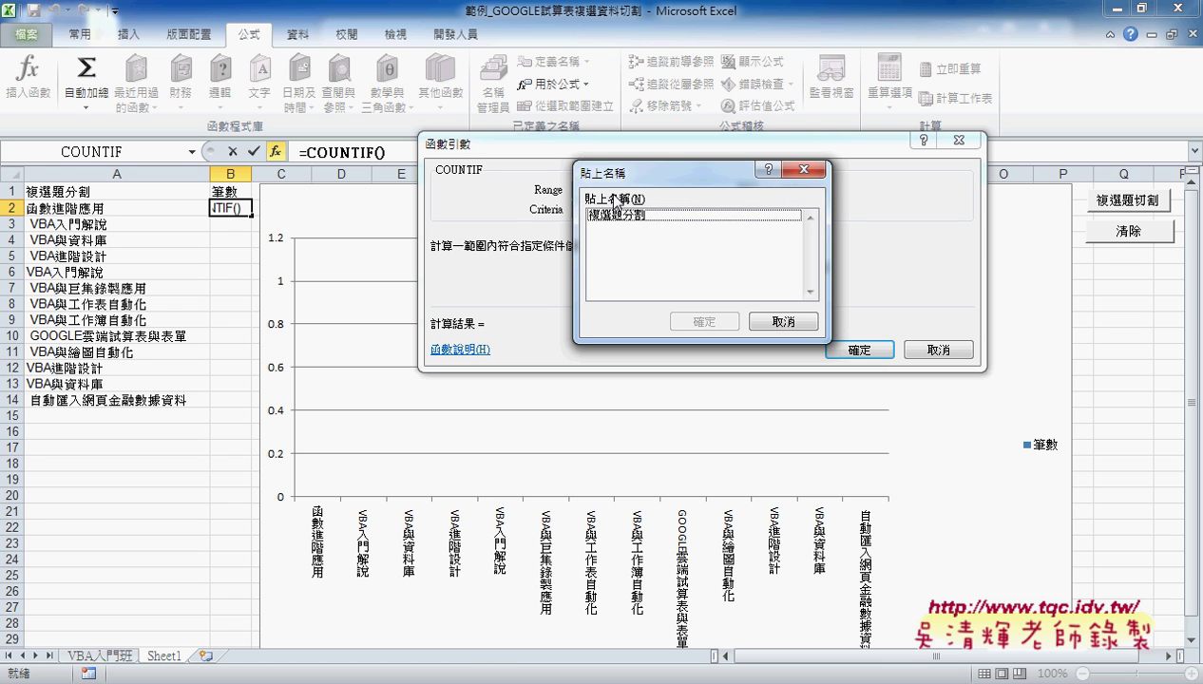
click(604, 216)
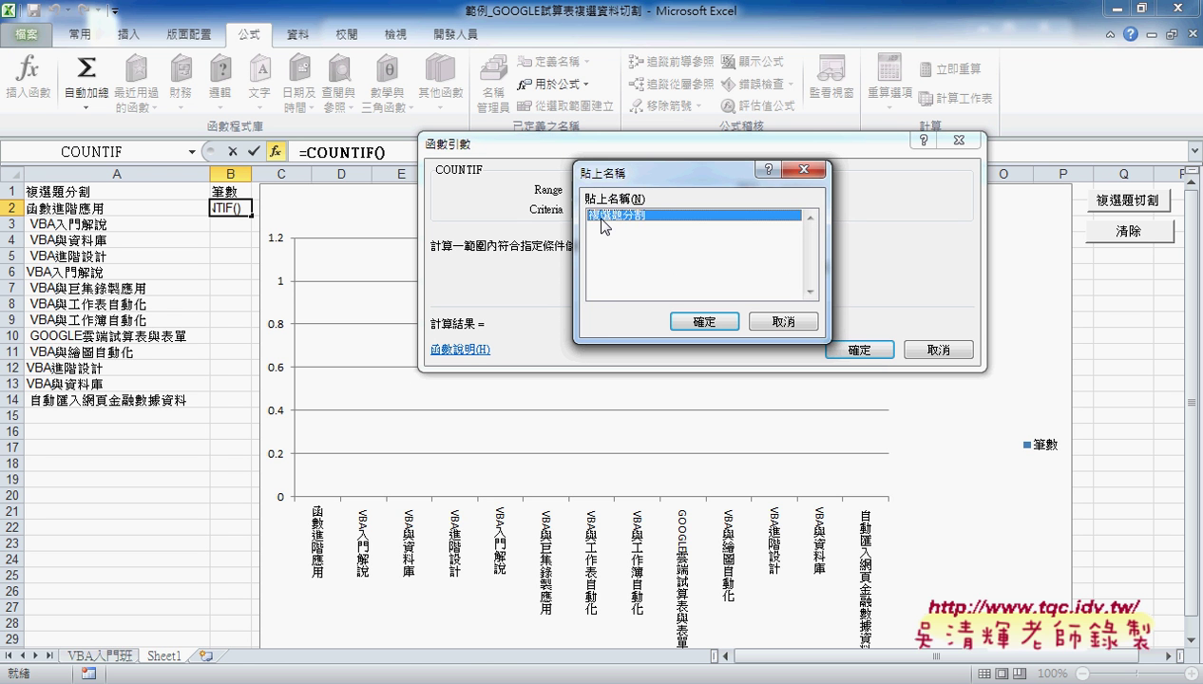
click(701, 324)
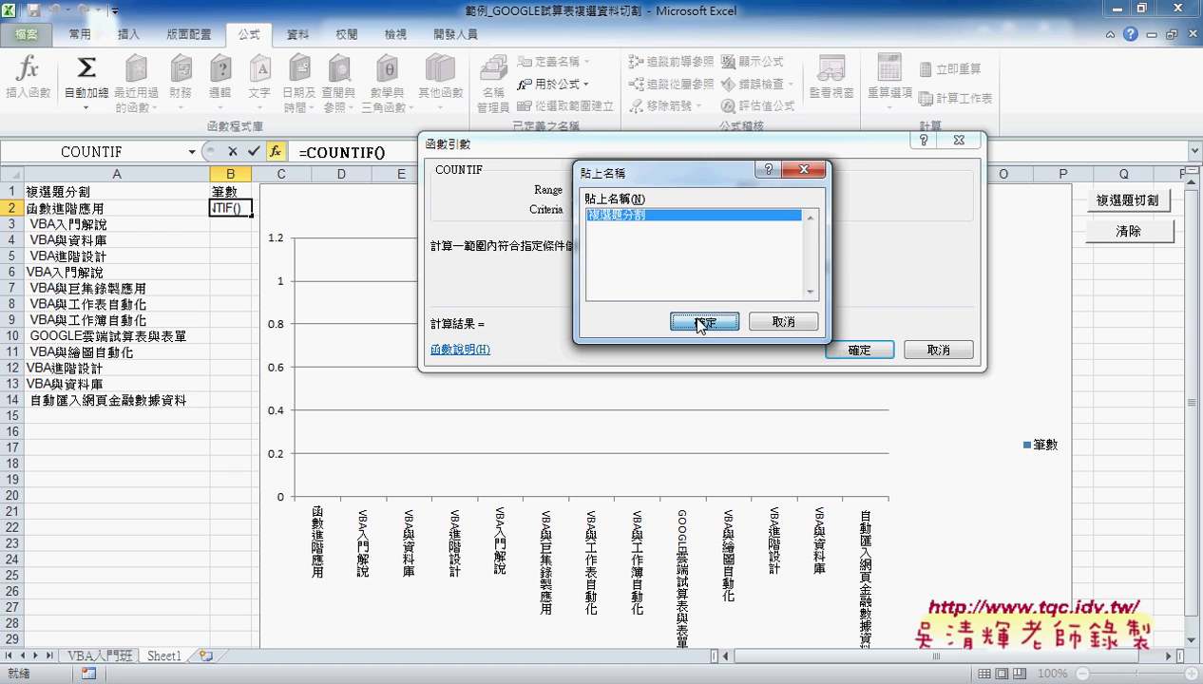
click(597, 211)
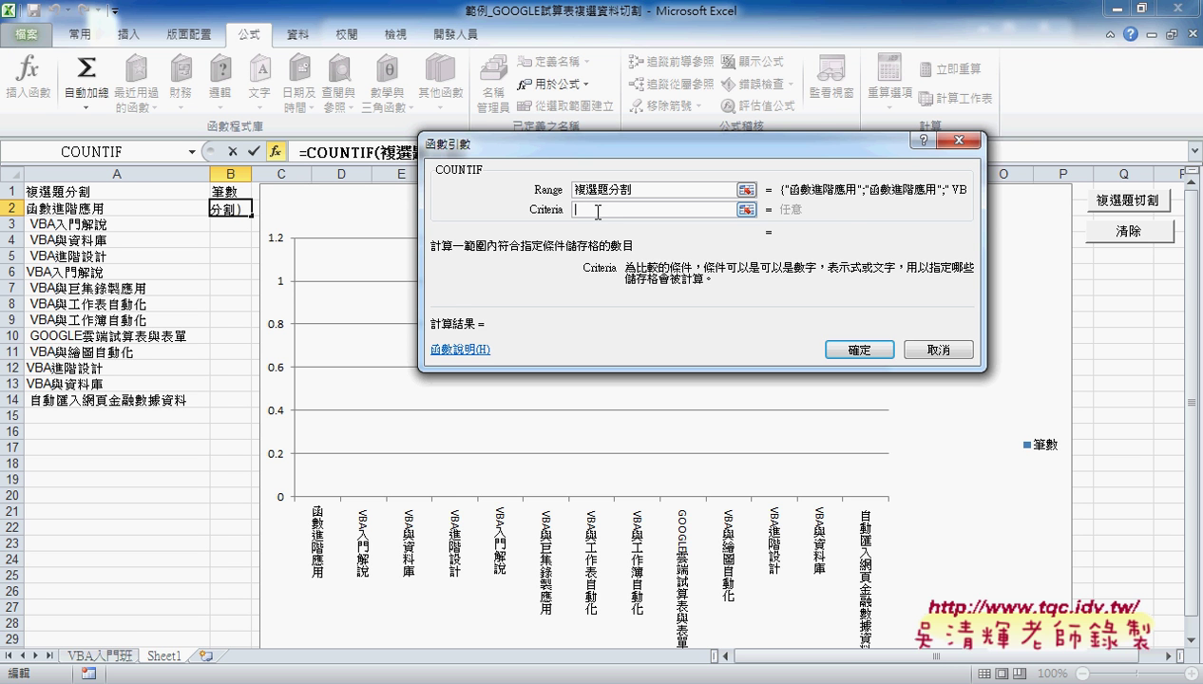
click(86, 214)
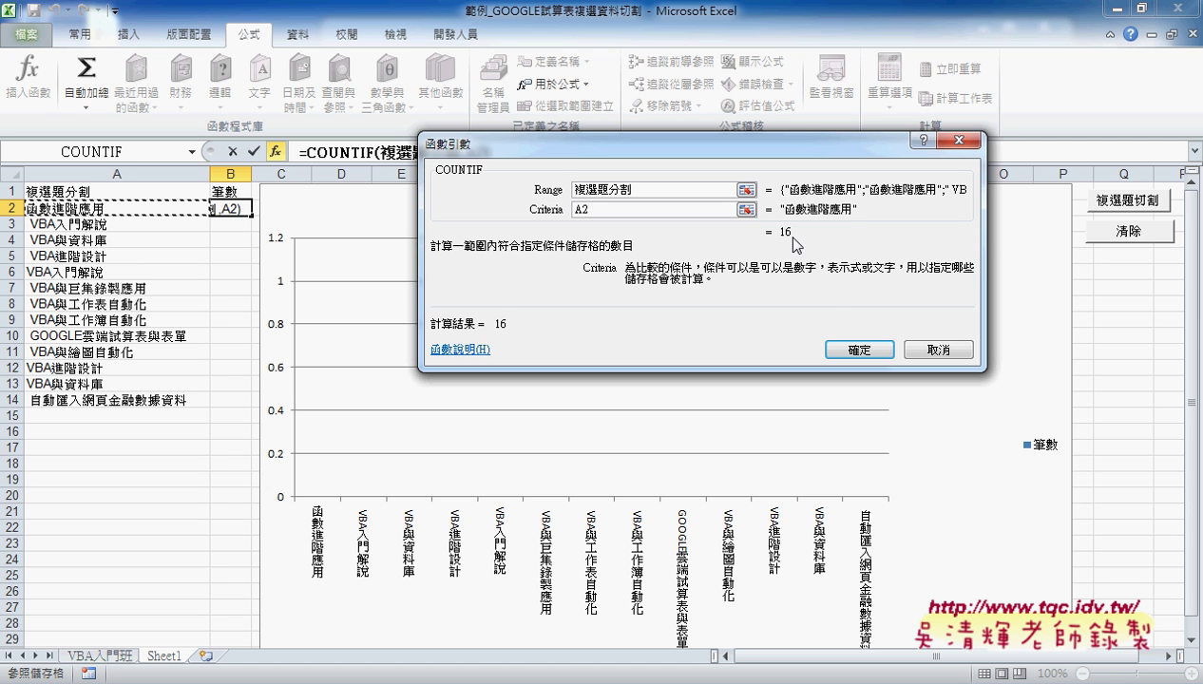
click(860, 350)
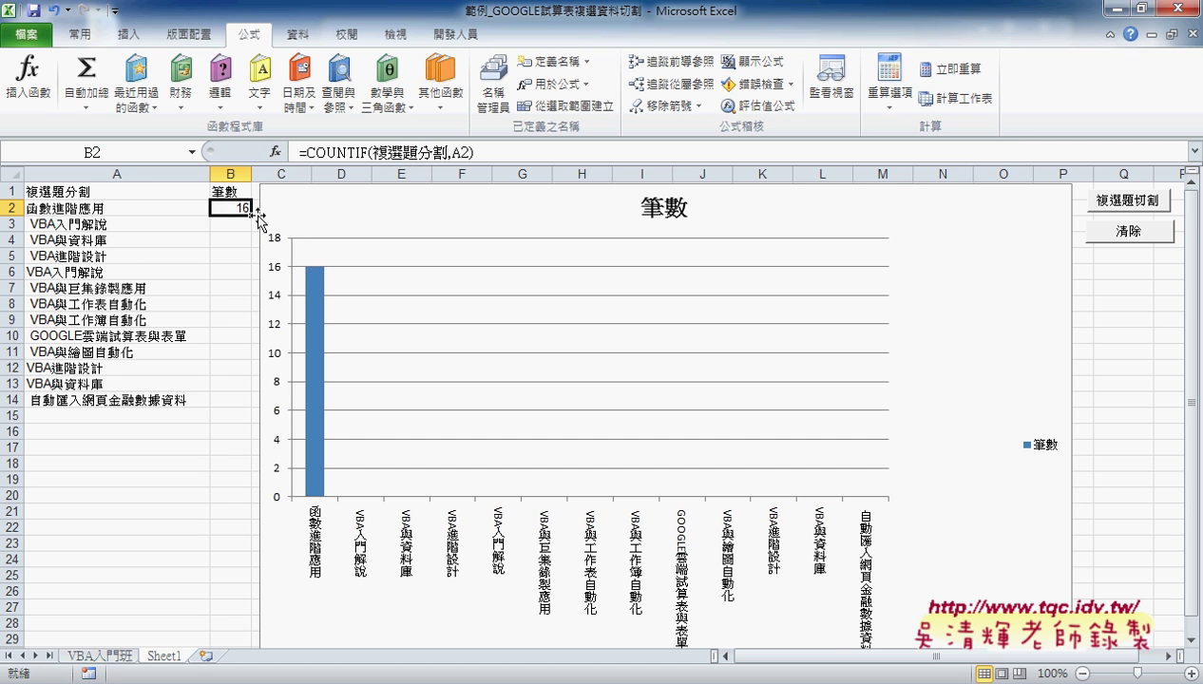
Fill B2's COUNTIF formula down through B14 so all 13 topics get counts.
drag(251, 216, 253, 400)
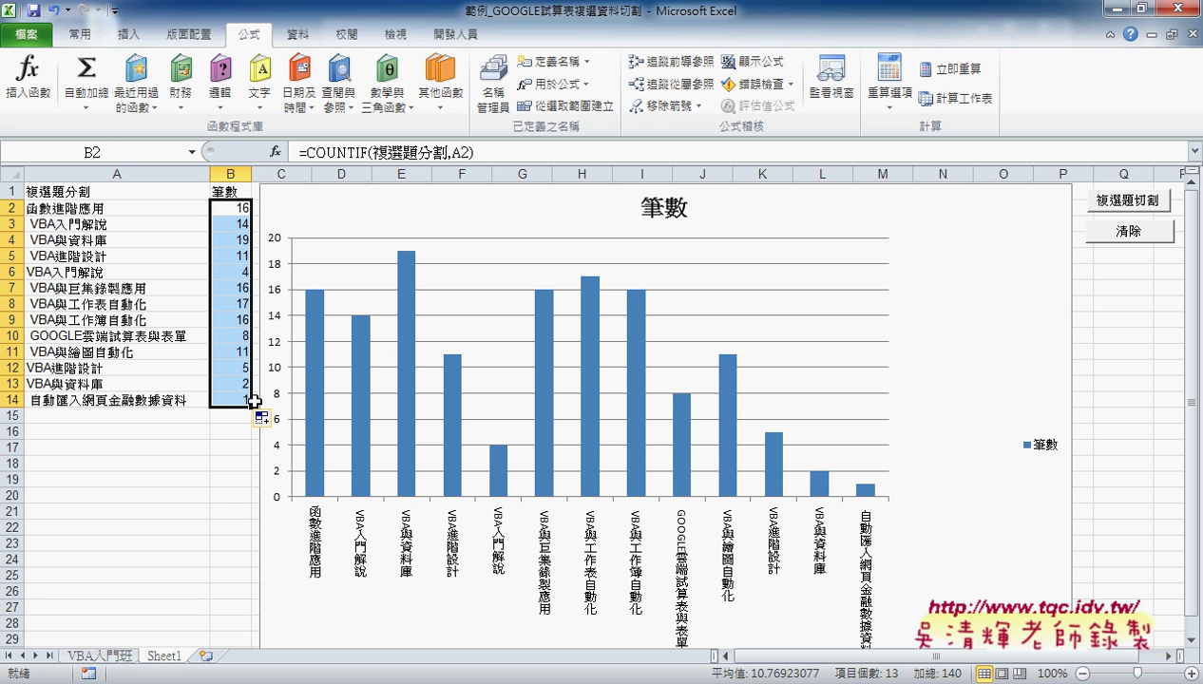
click(313, 152)
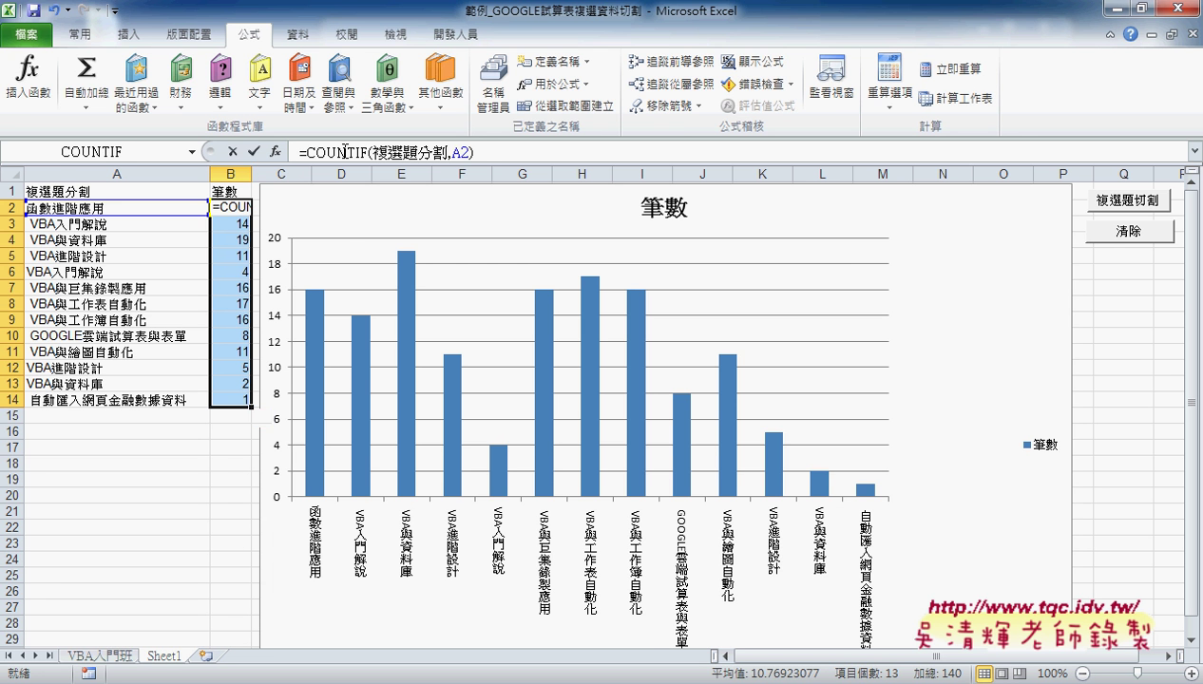
click(277, 150)
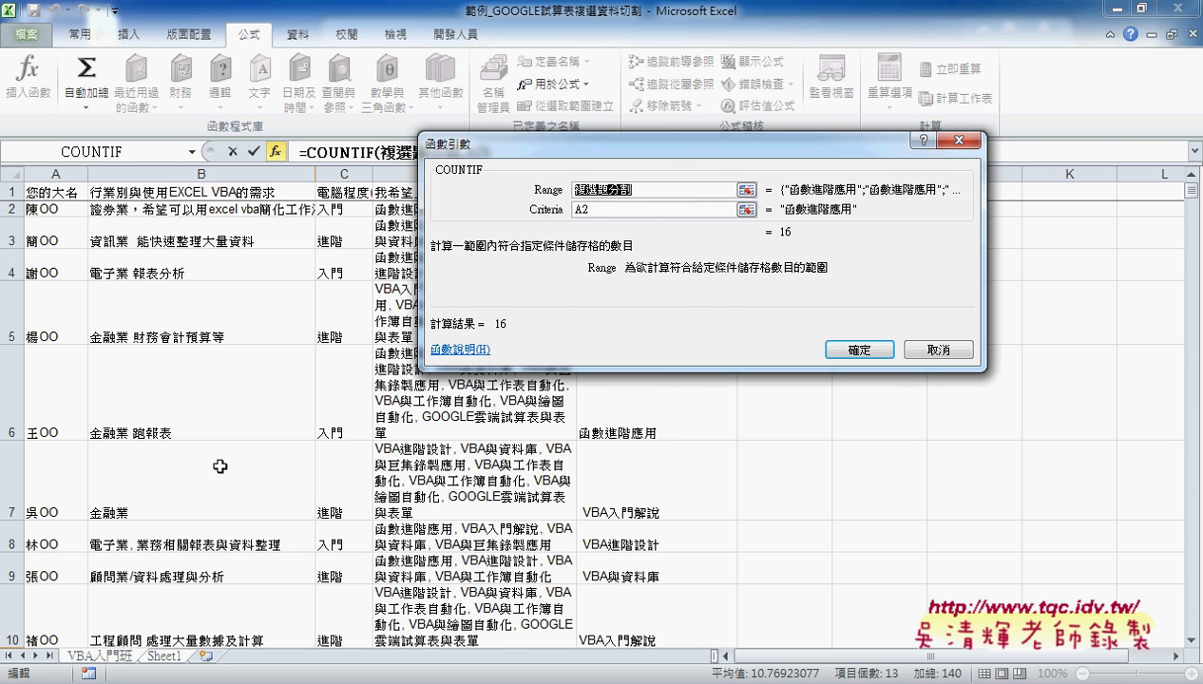
drag(679, 147, 939, 147)
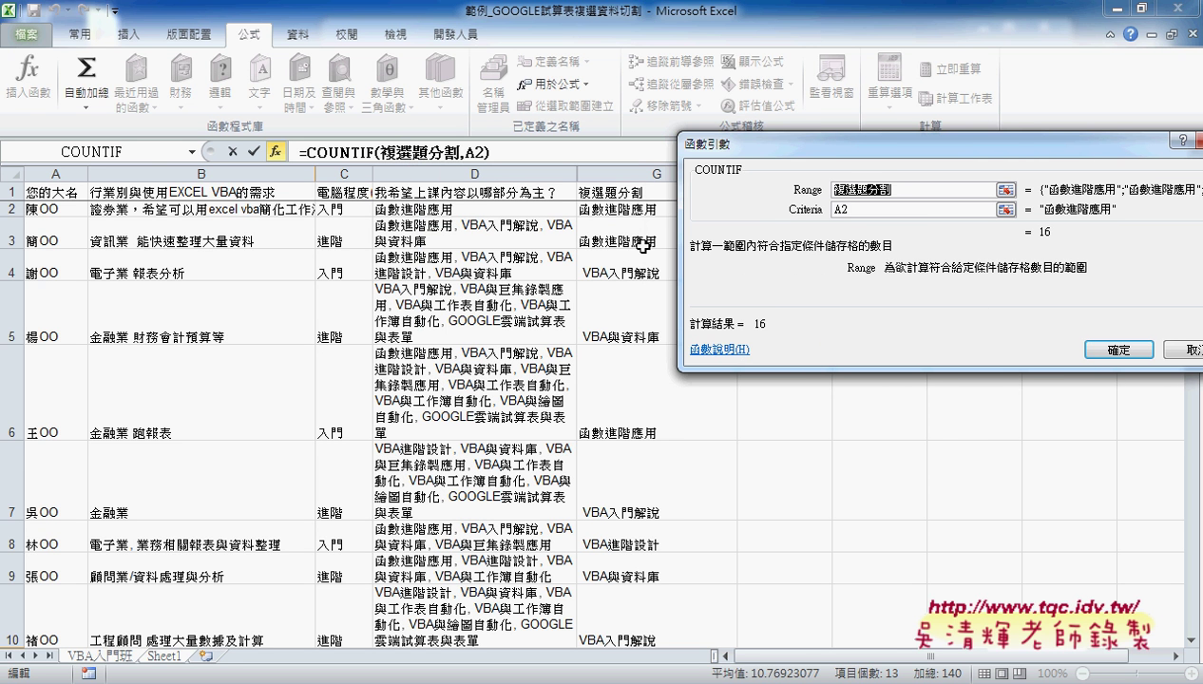
drag(645, 205, 656, 635)
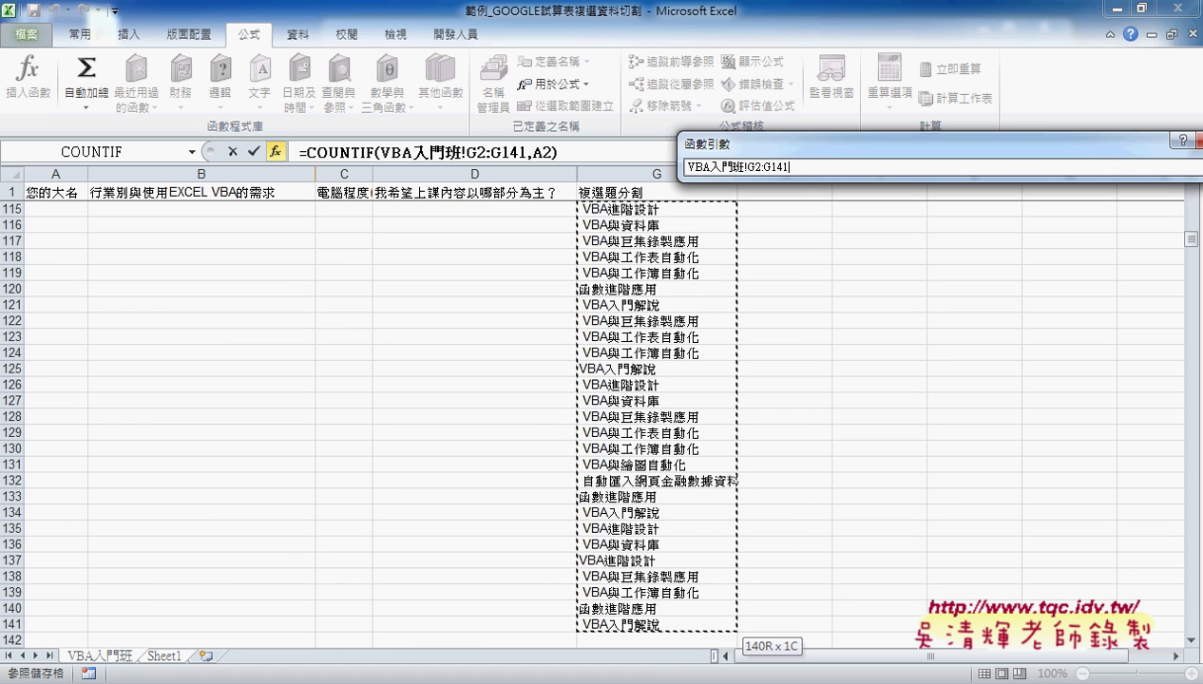
drag(733, 627, 627, 622)
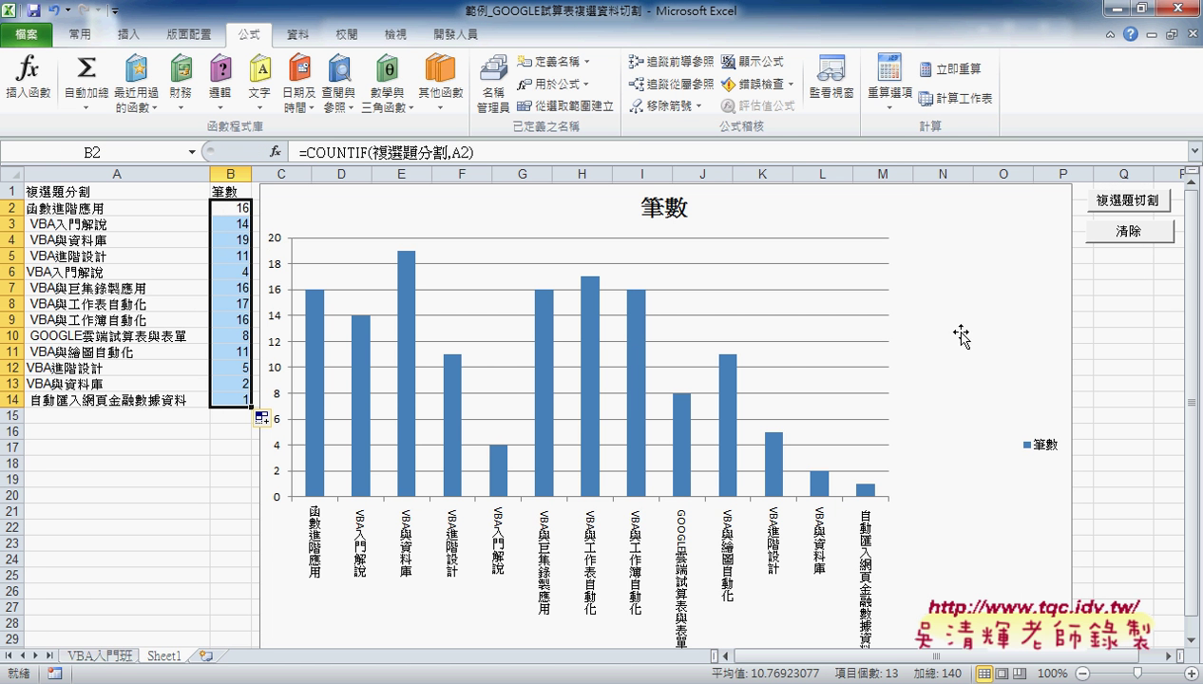
Preview column chart styles for A1:B14 without inserting one, then delete the counts in B2:B14.
mouse_move(74, 191)
mouse_down()
mouse_move(149, 397)
mouse_move(225, 399)
mouse_up()
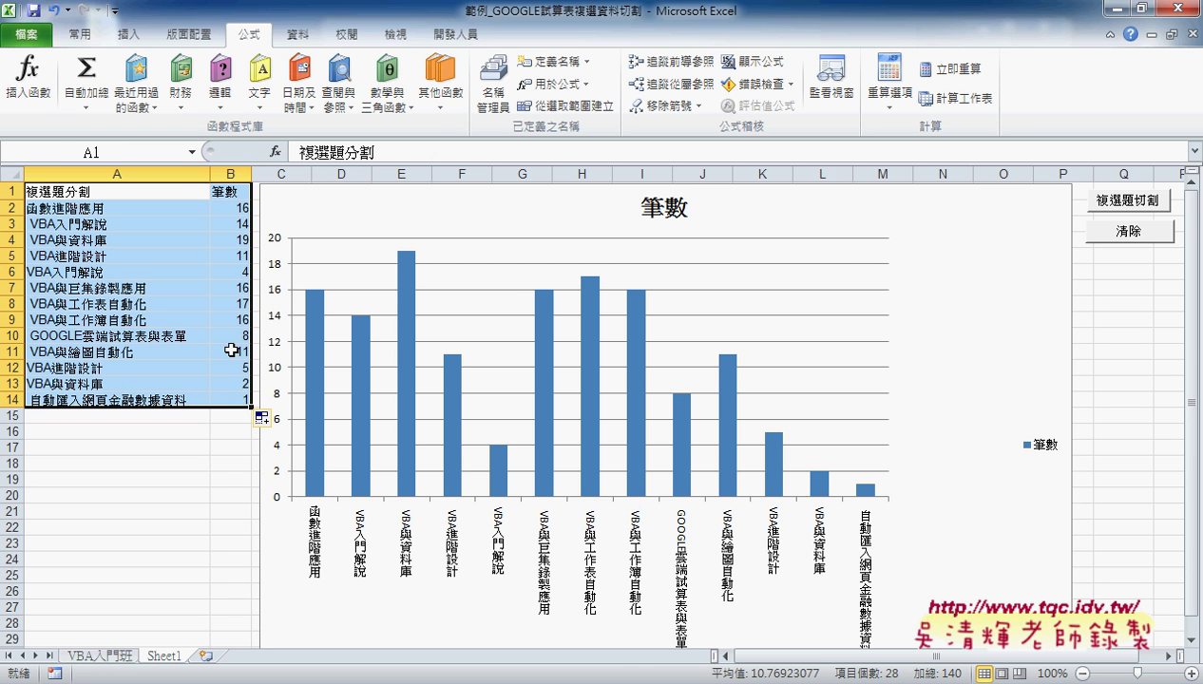
click(131, 35)
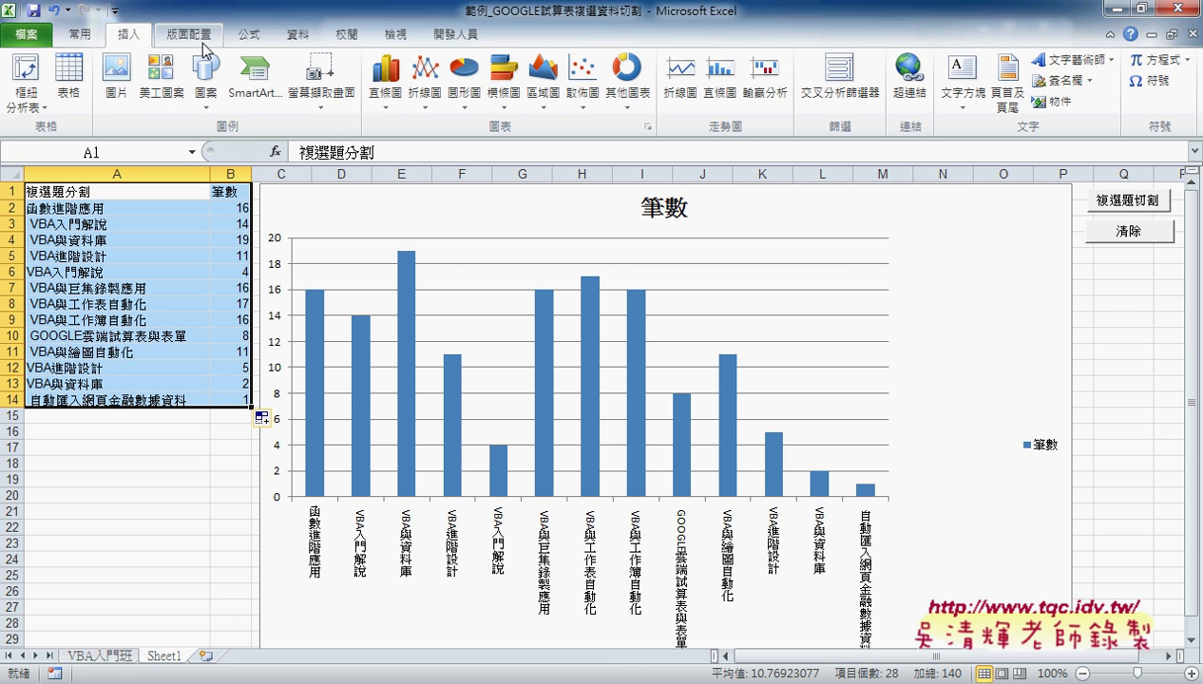
click(386, 95)
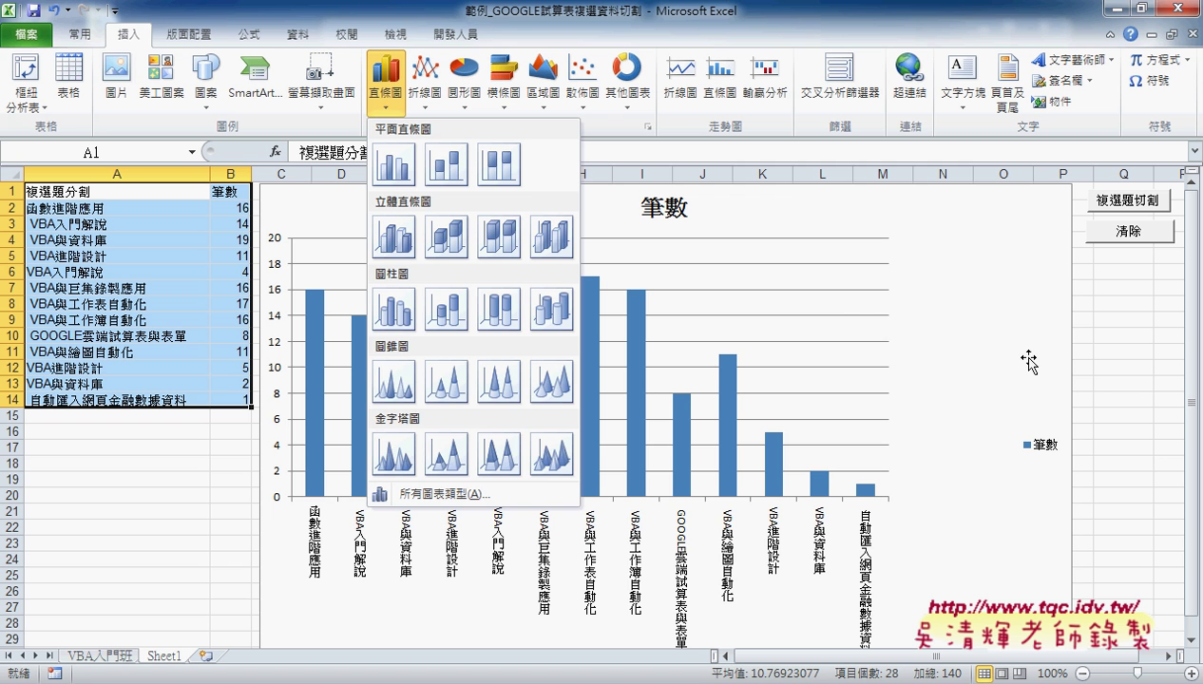
key(Escape)
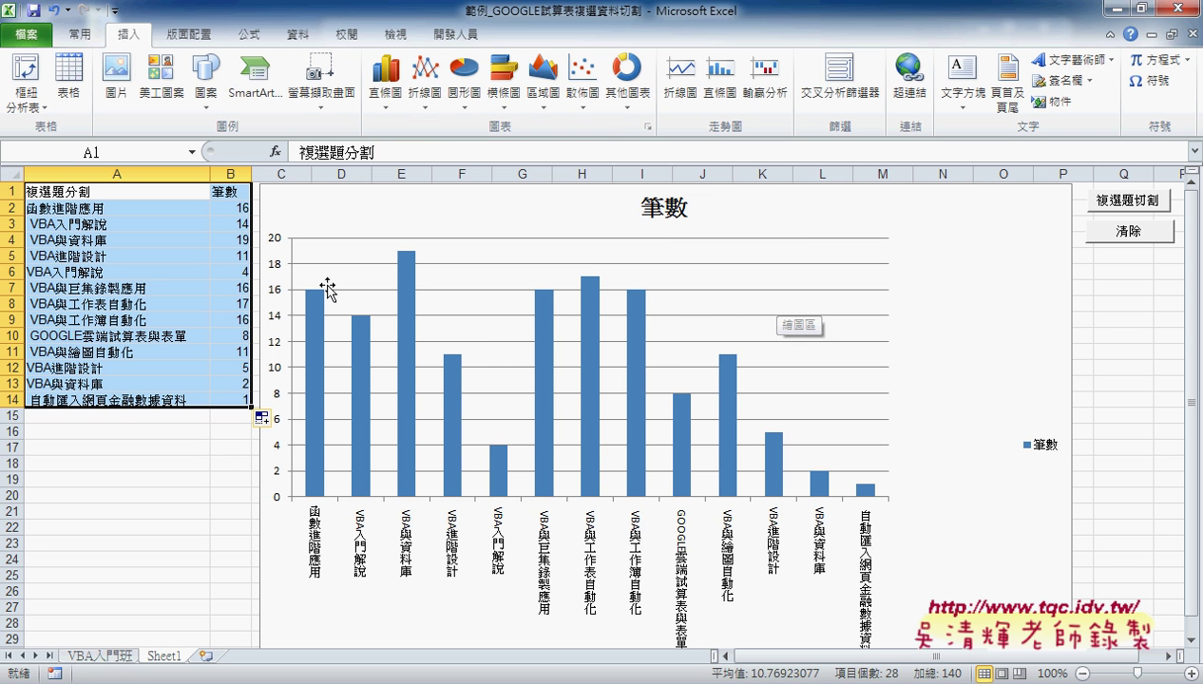
drag(231, 208, 242, 400)
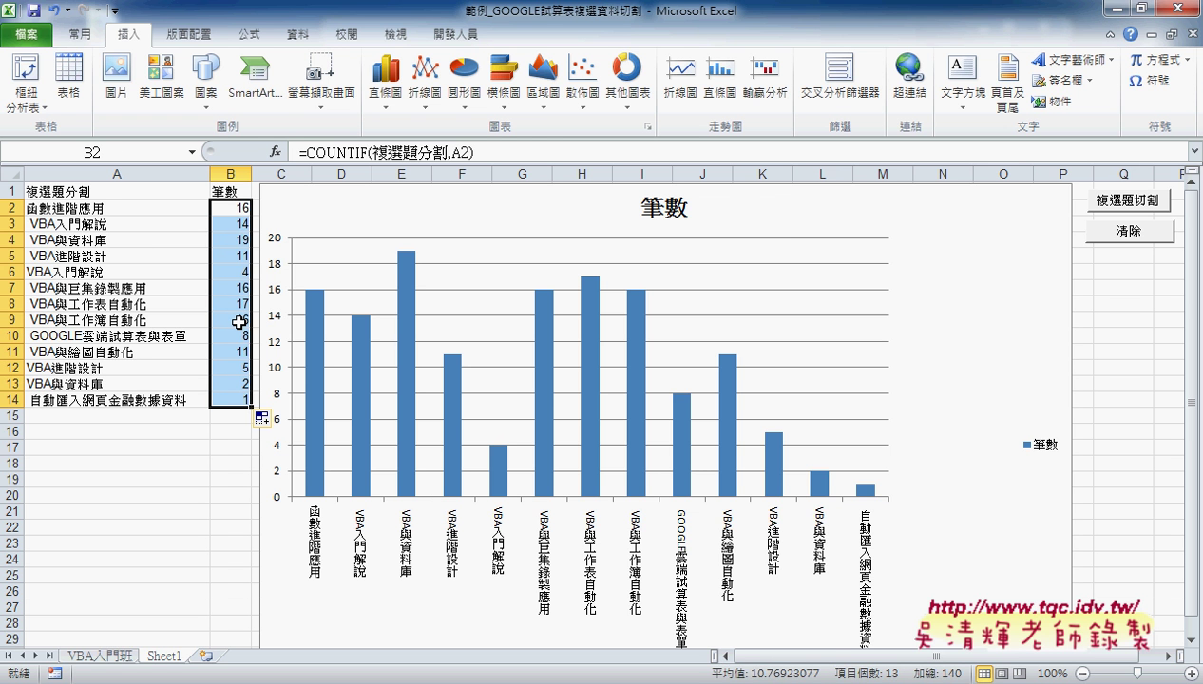
key(Delete)
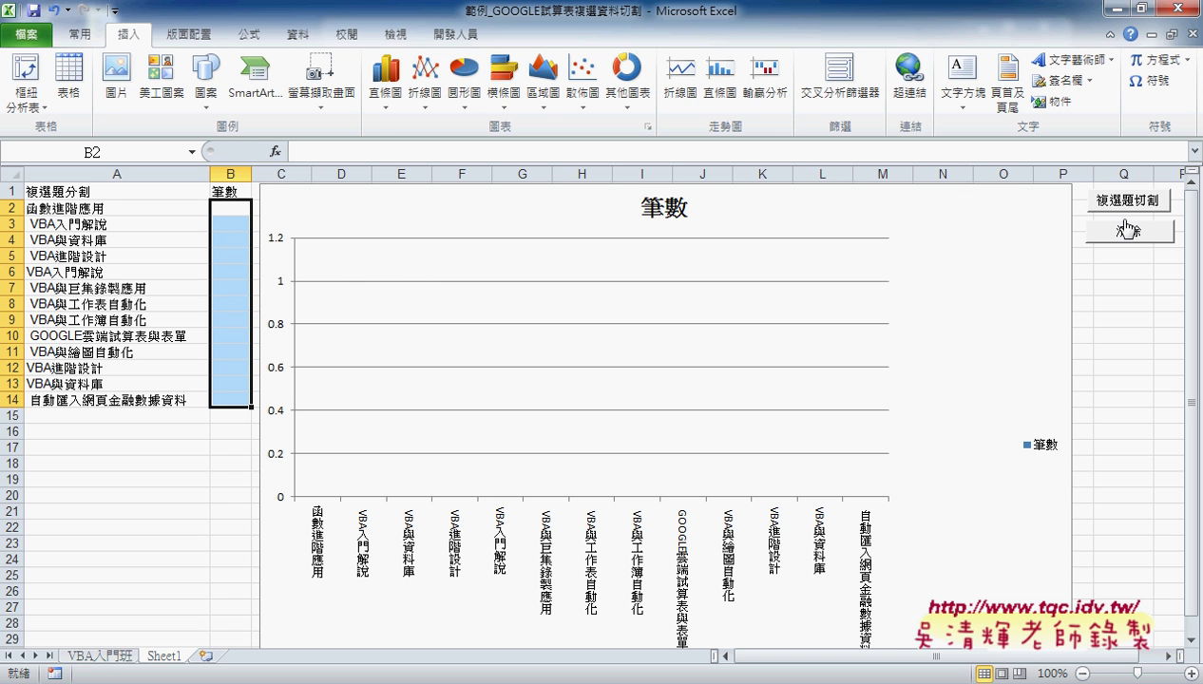
Confirm column G on the VBA入門班 sheet is empty, then go back to Sheet1.
click(103, 656)
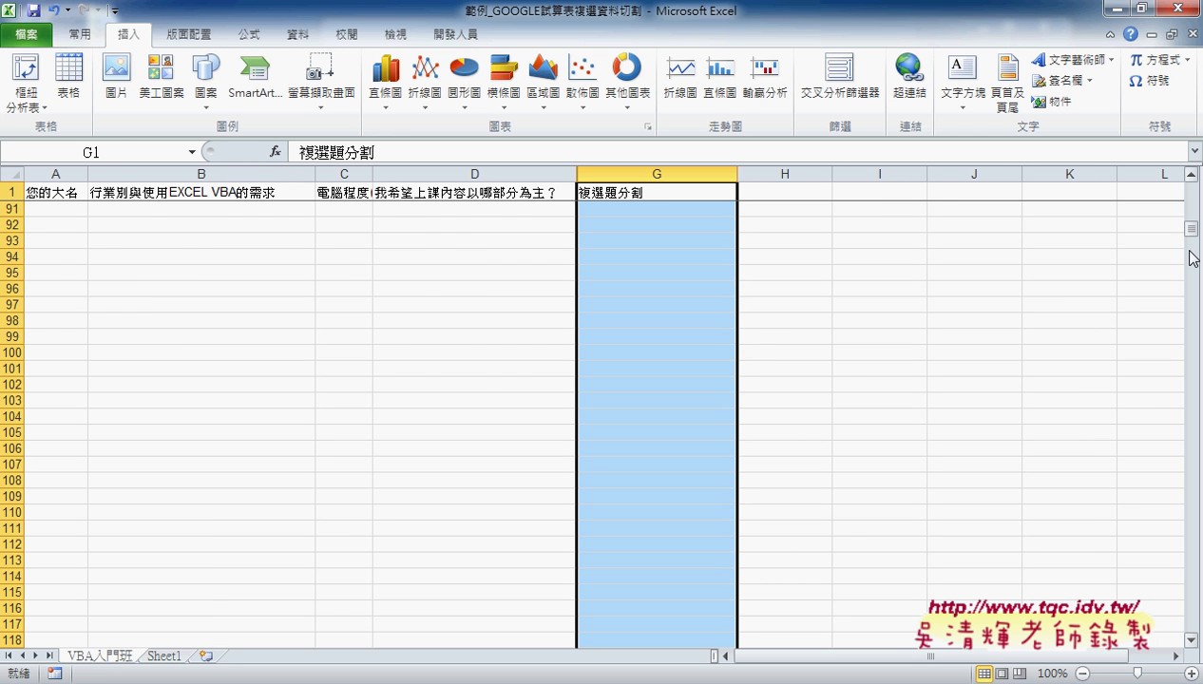
drag(1190, 240, 1194, 188)
click(166, 657)
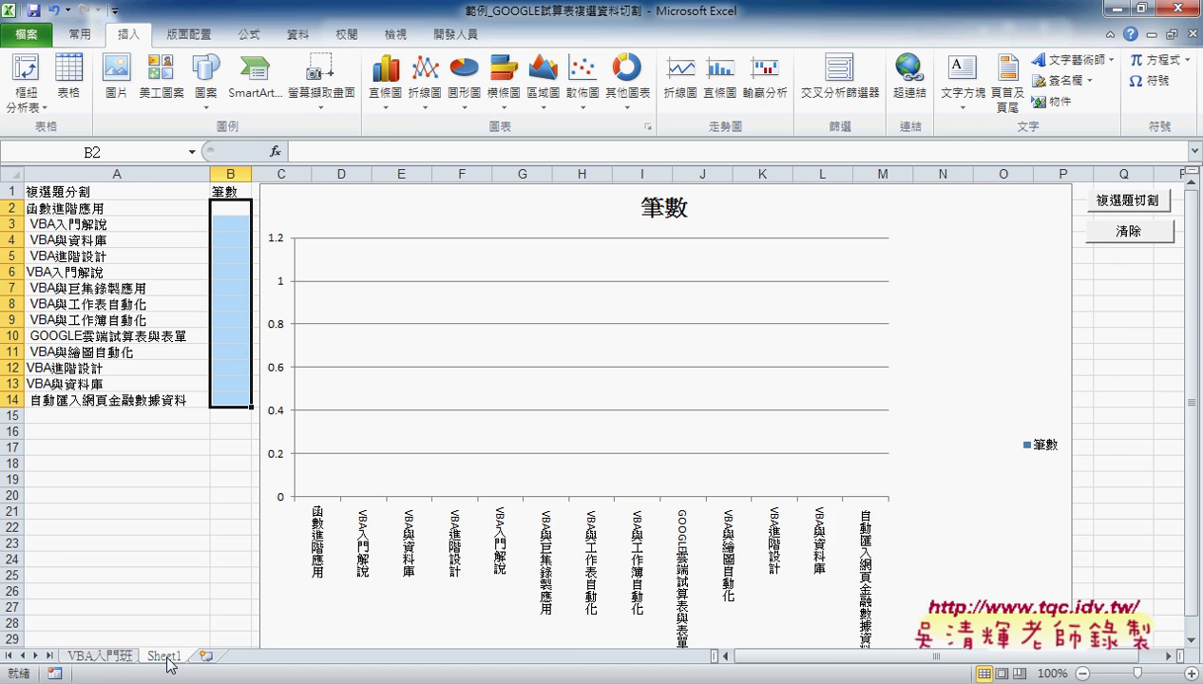
click(101, 656)
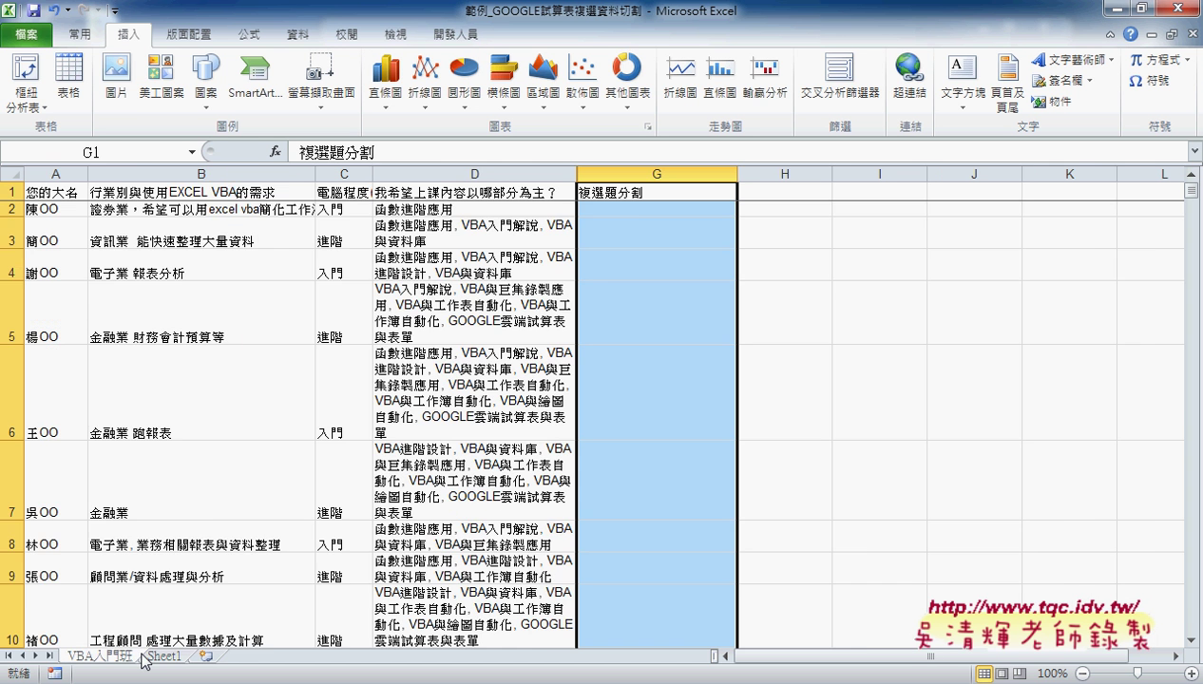
click(158, 658)
click(1123, 271)
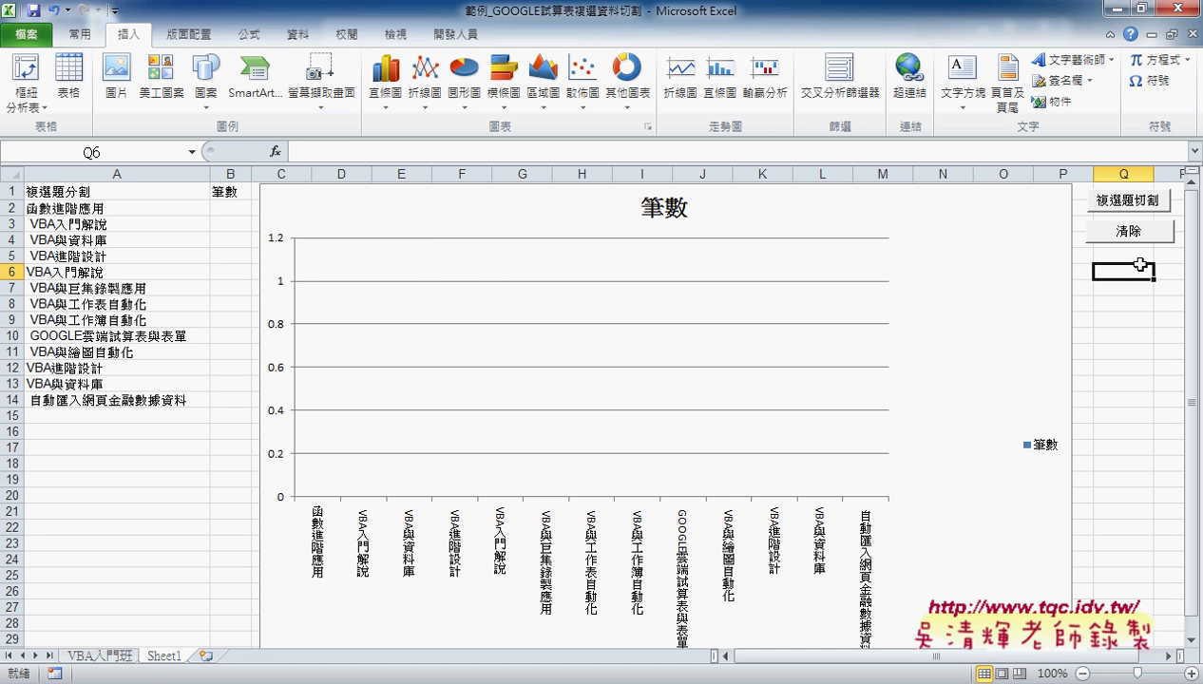
Open the 複選題切割 button's assigned macro in the VBA editor, close the Watch pane, and return to Excel.
right_click(1133, 204)
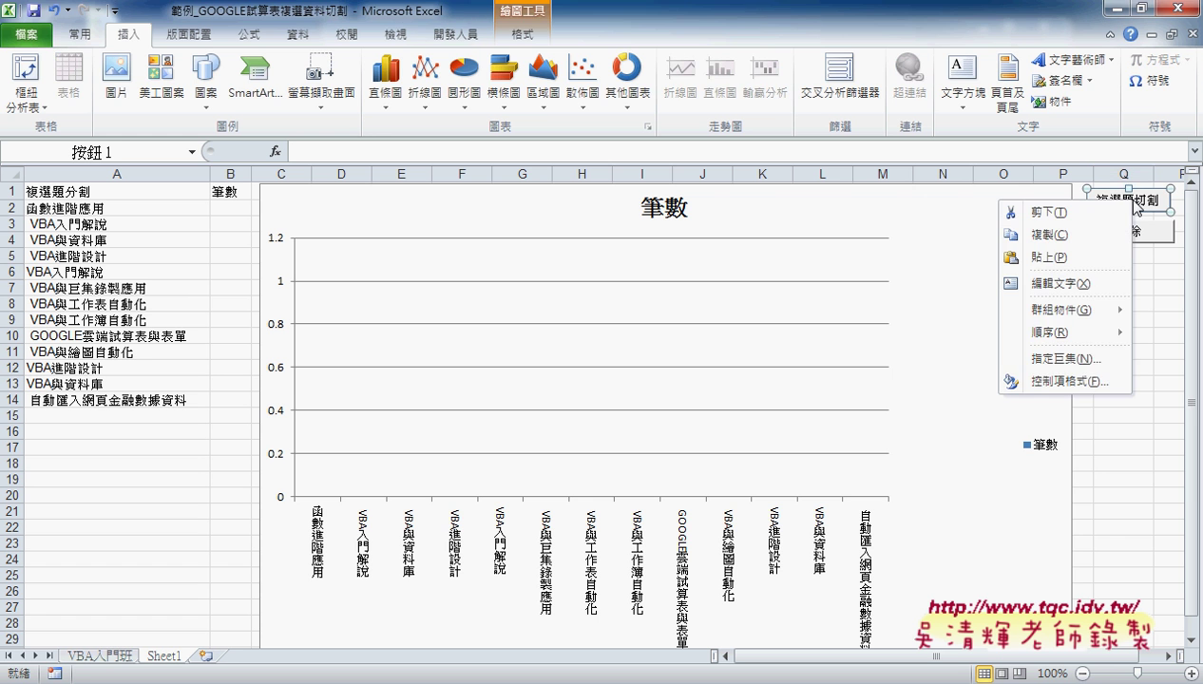
click(1010, 358)
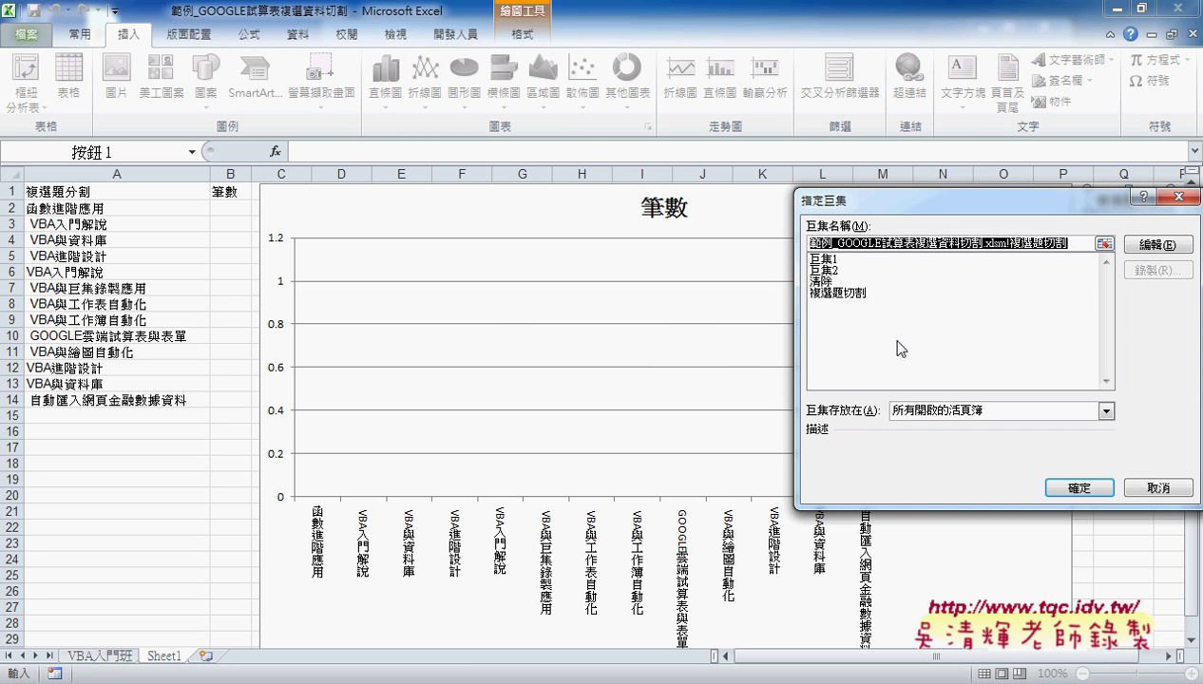
click(1161, 249)
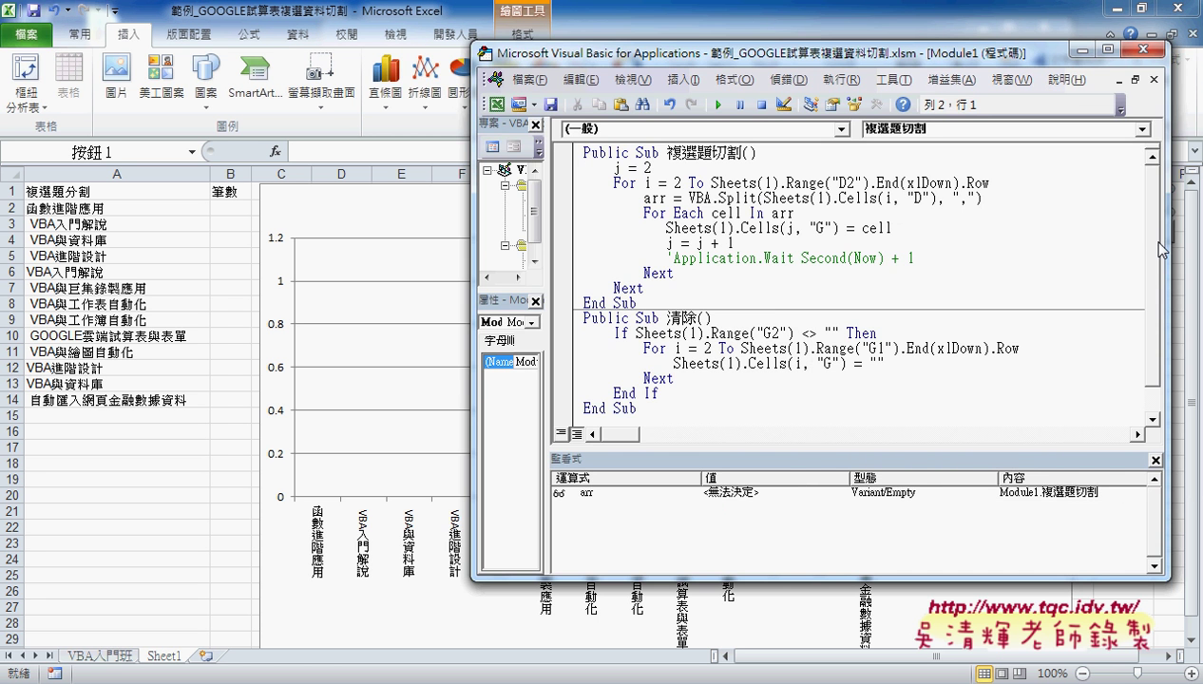
click(788, 244)
click(1155, 459)
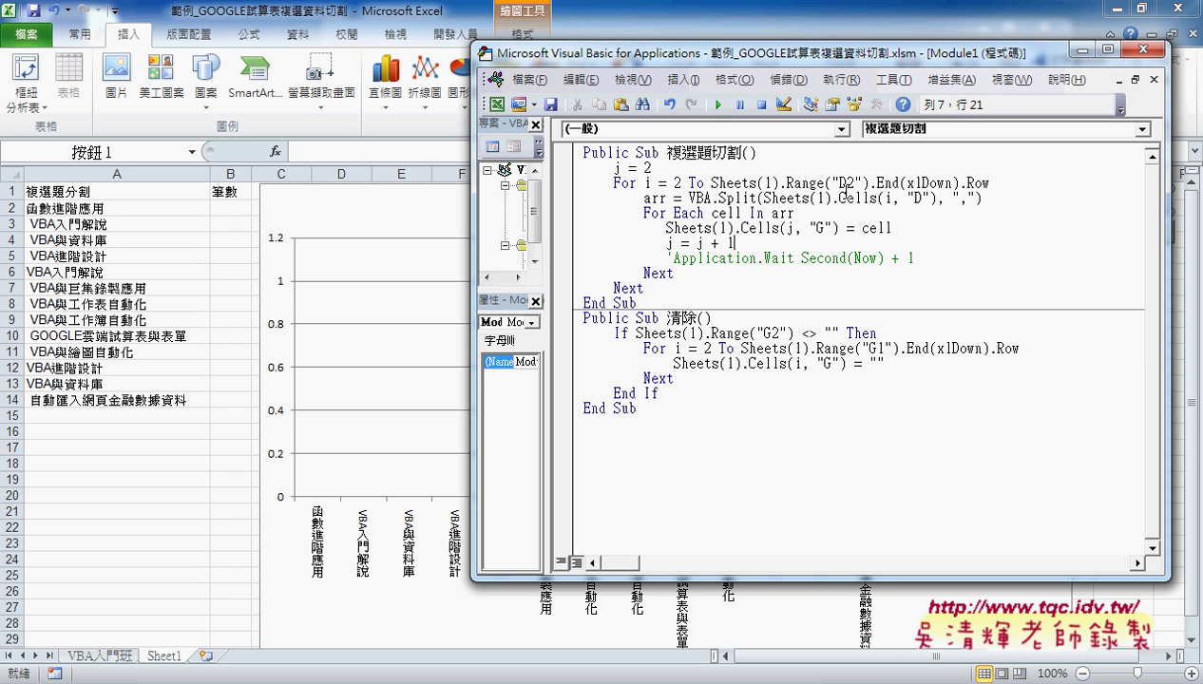
click(1169, 285)
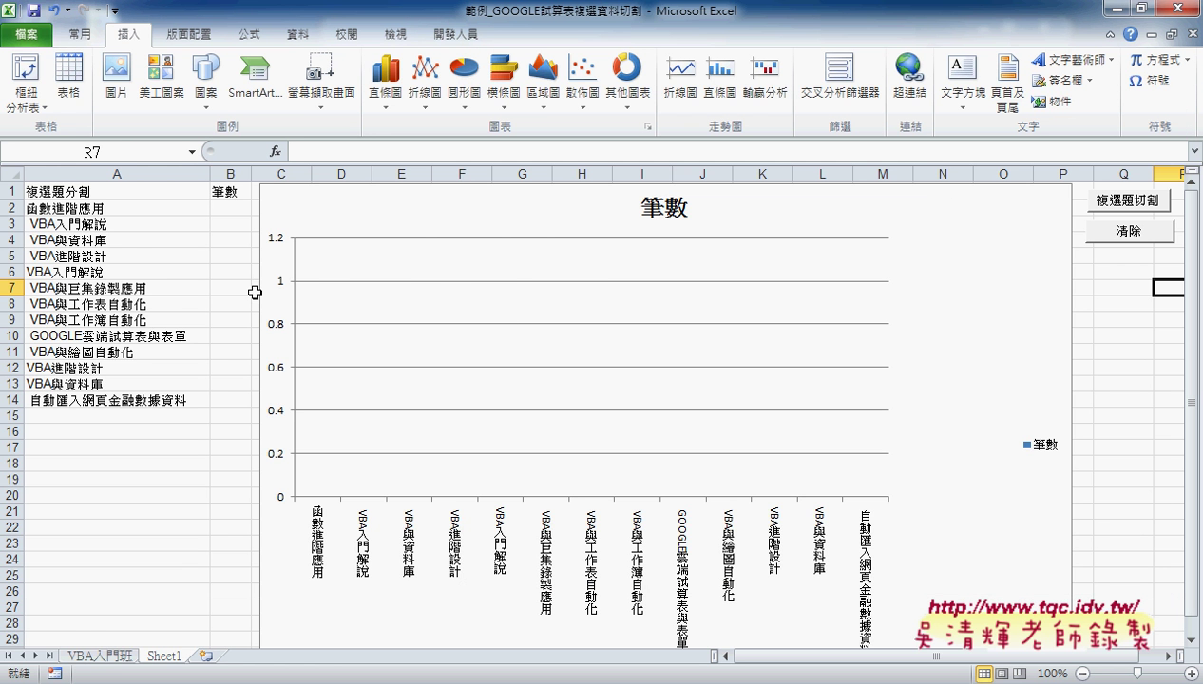
click(112, 655)
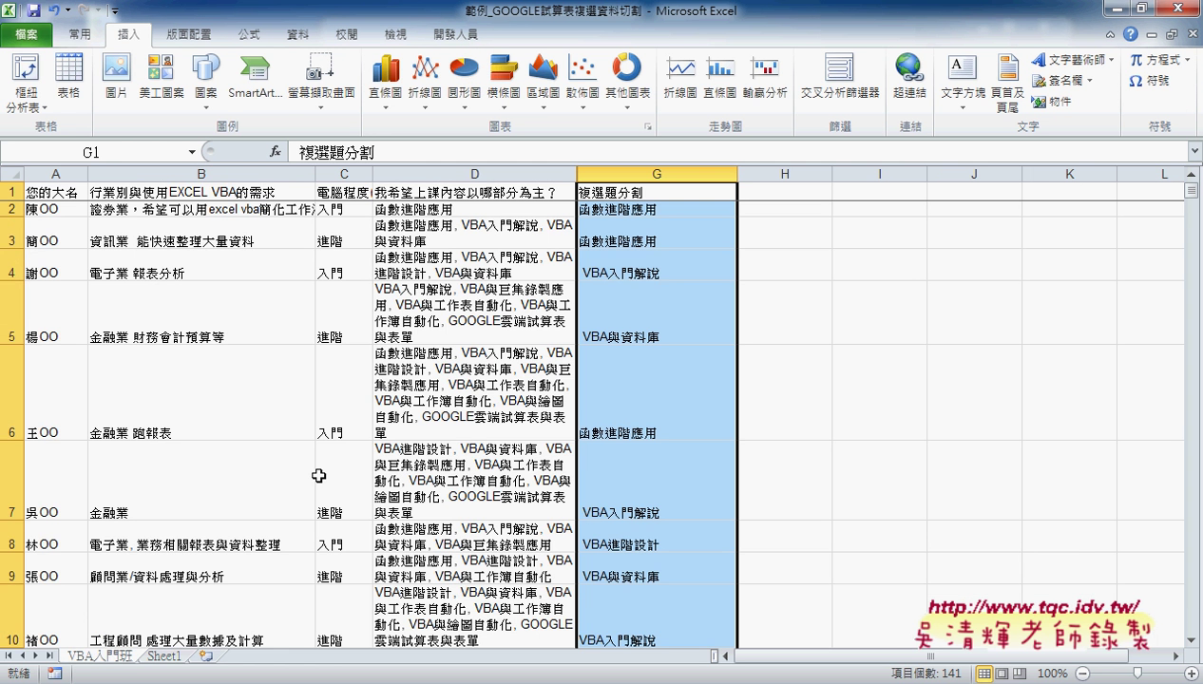
click(165, 656)
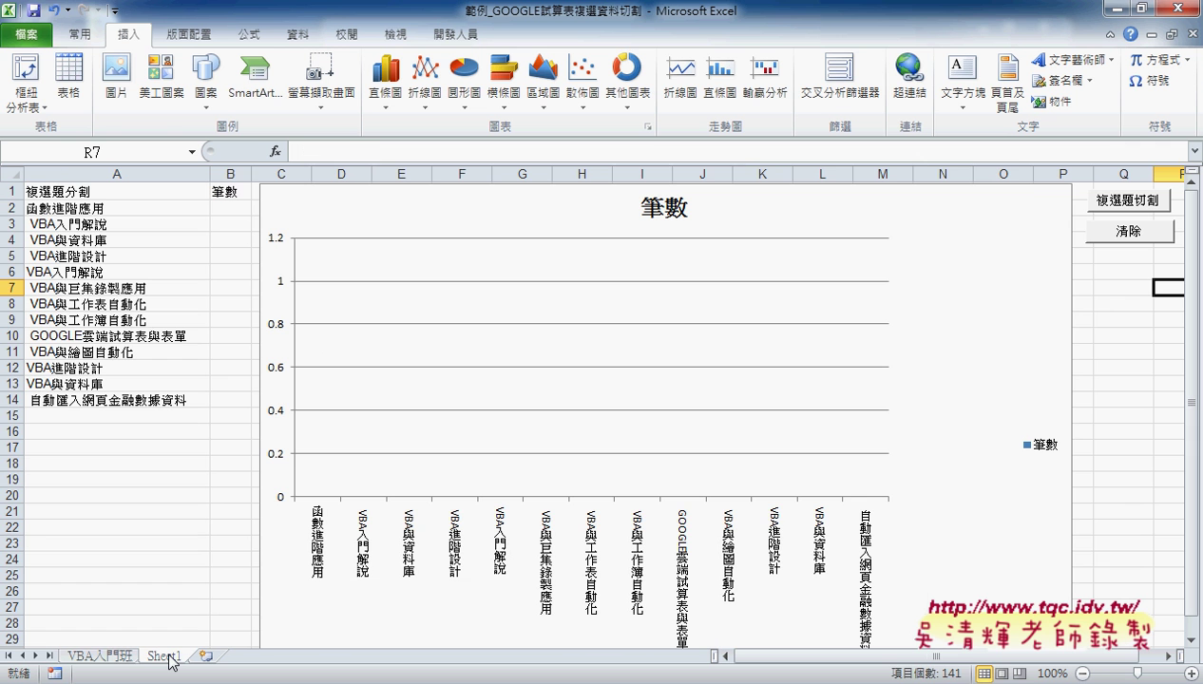
click(241, 205)
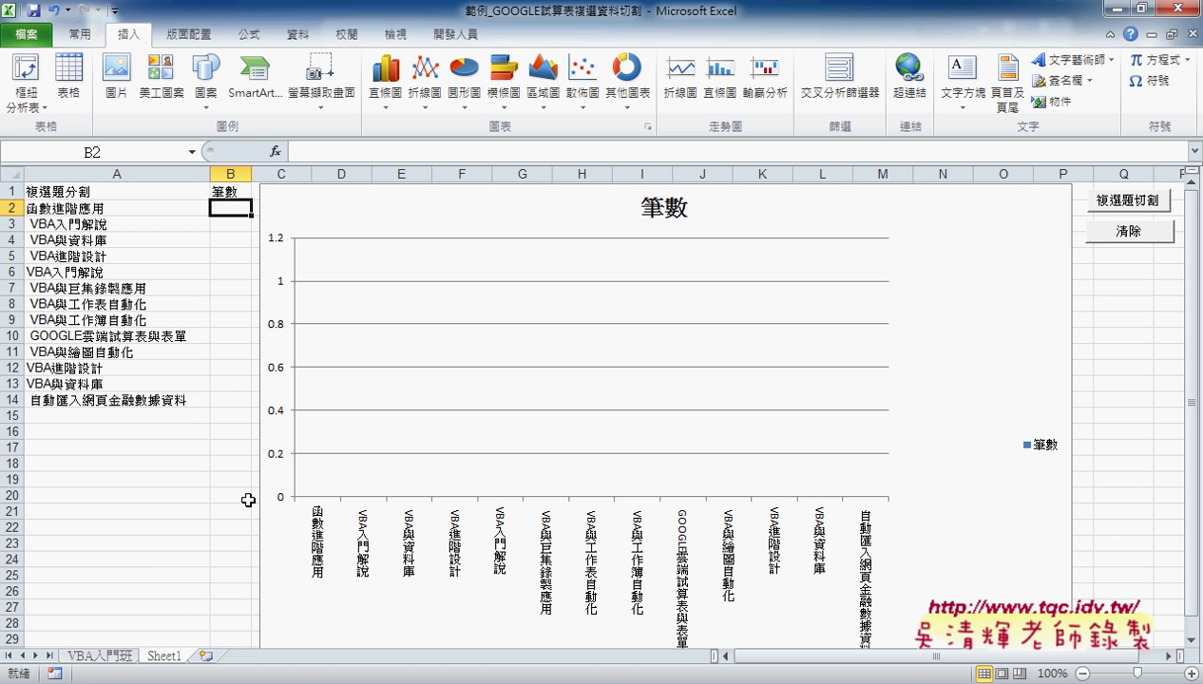
Choose the COUNTIF function in Insert Function for cell B2.
click(275, 152)
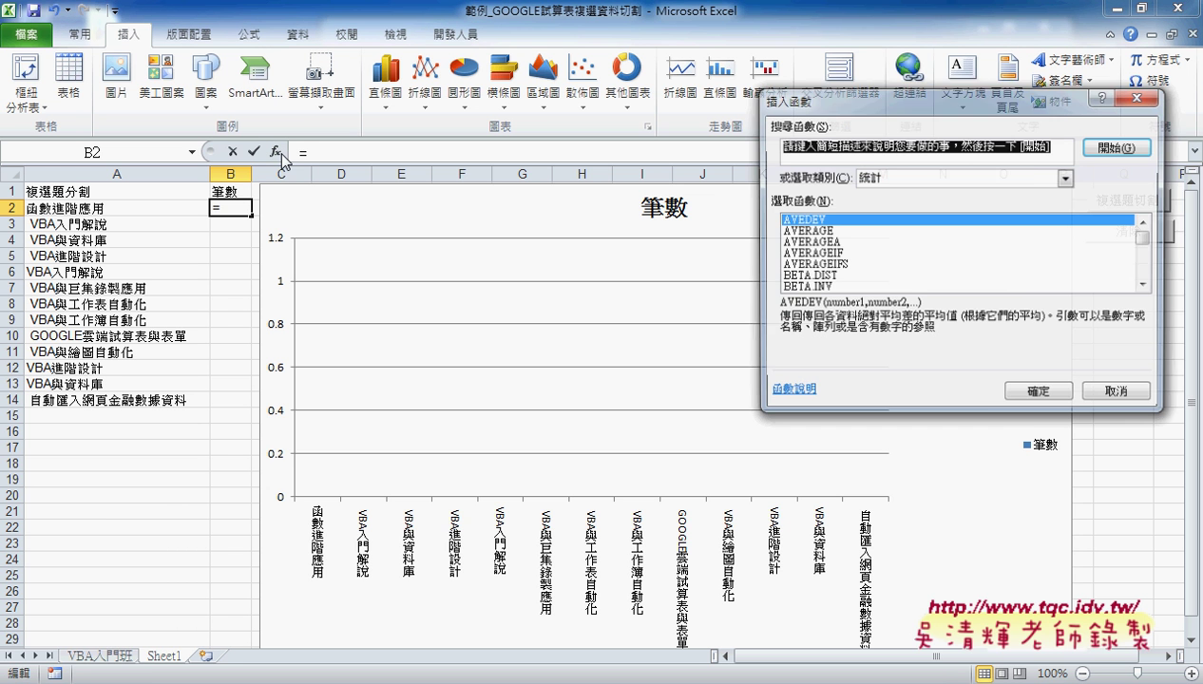
click(1145, 285)
click(1146, 285)
click(1146, 285)
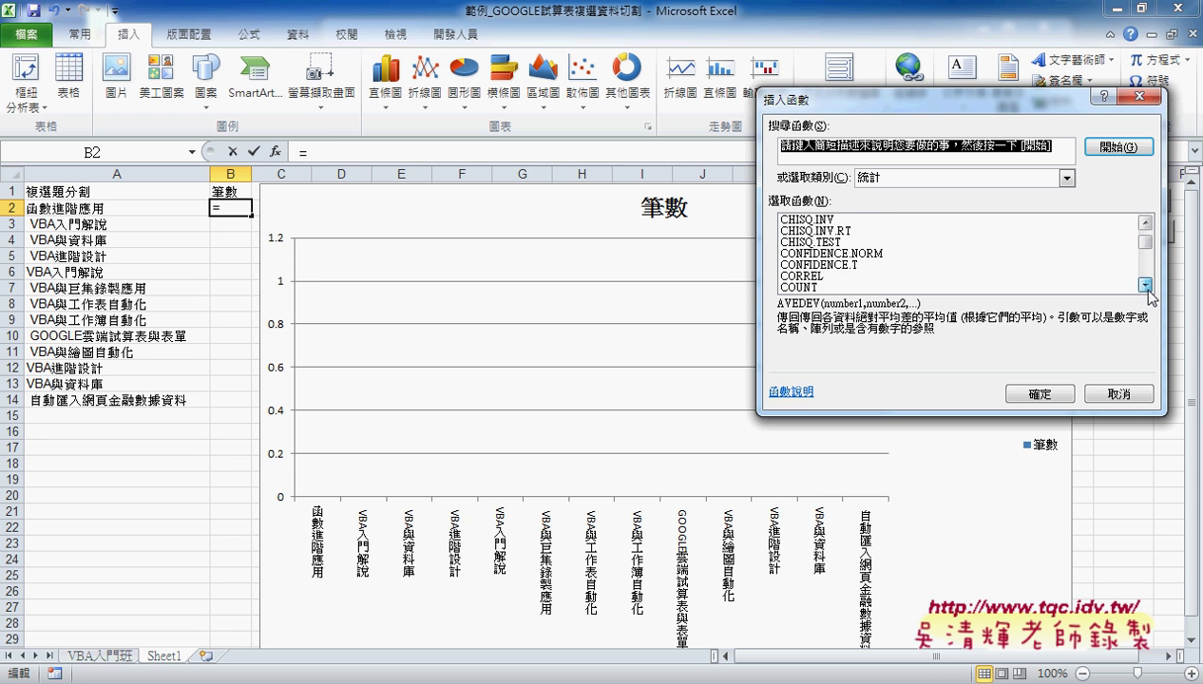
click(1146, 285)
click(1146, 285)
scroll(823, 275, down, 2)
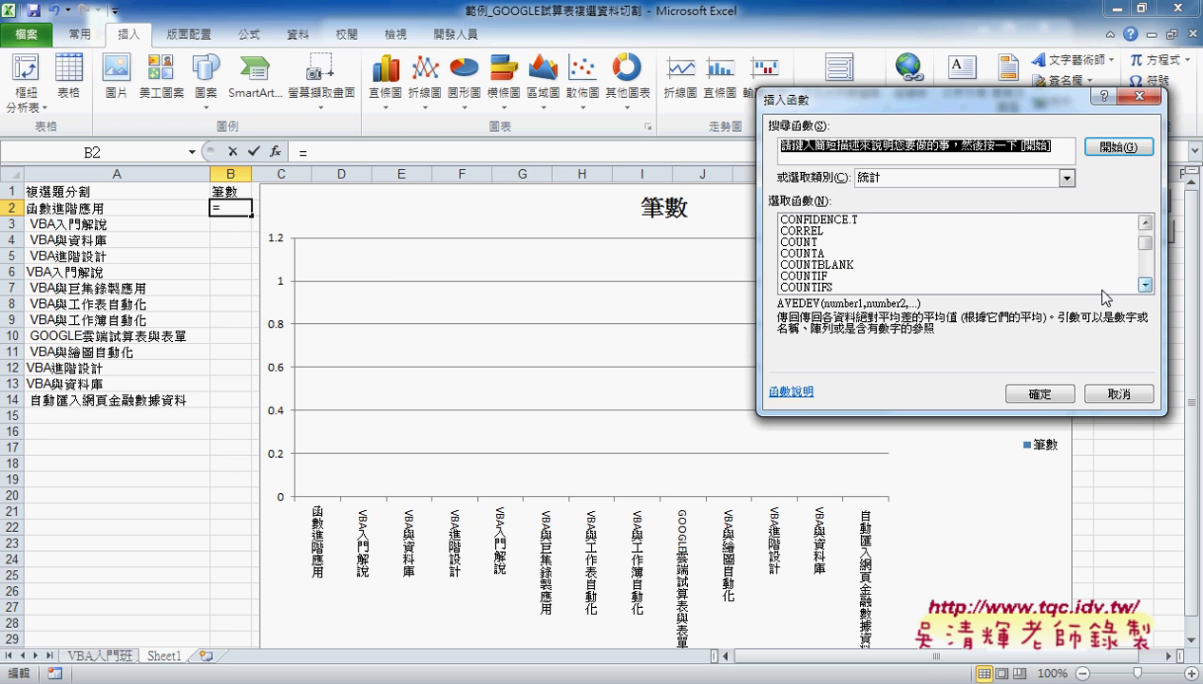
click(820, 276)
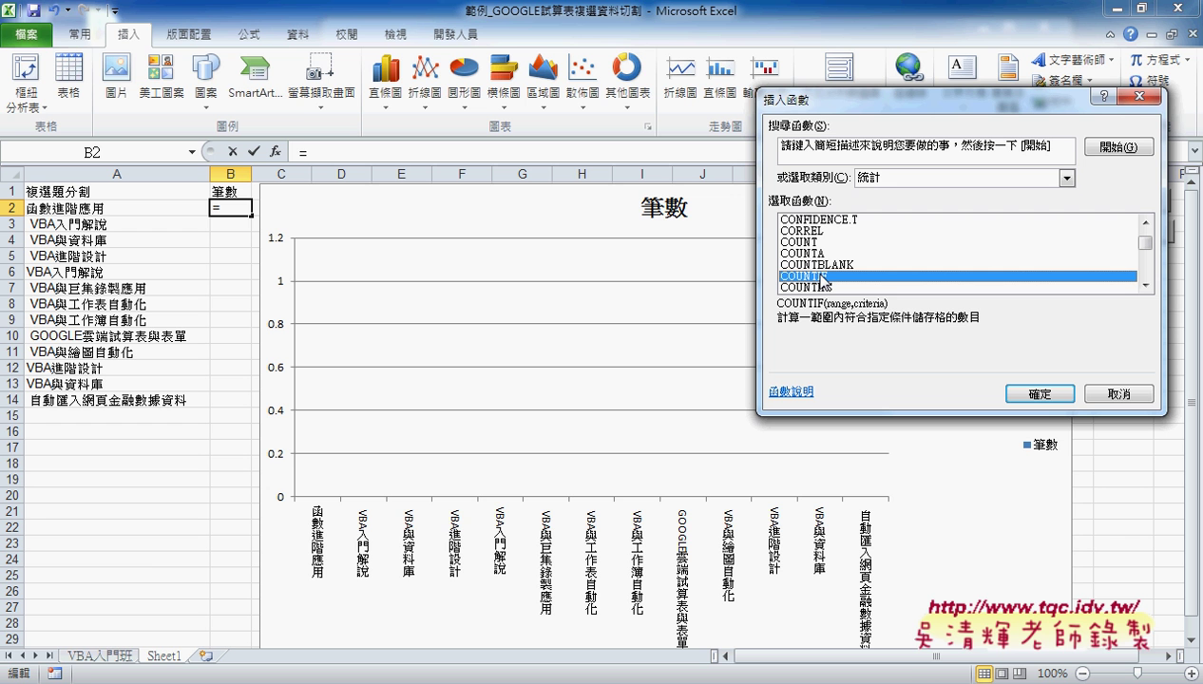
click(1015, 388)
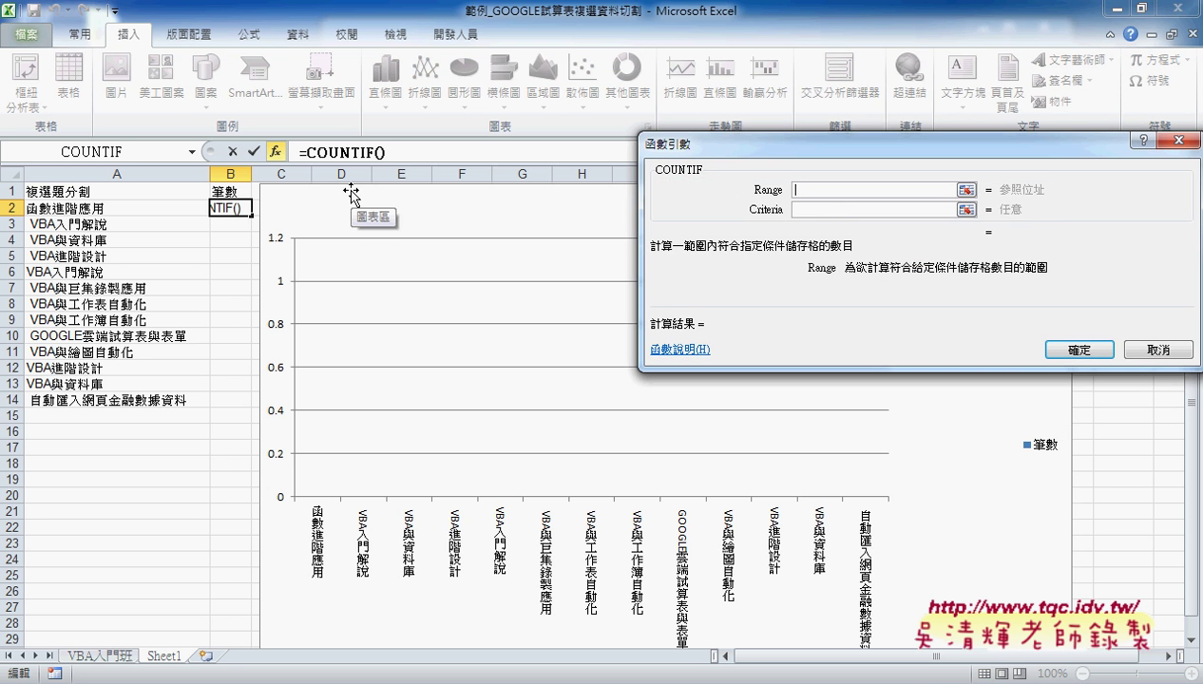
Enter =COUNTIF(複選題分割,A2) in B2, fill it to B14, then clear the split results.
key(F3)
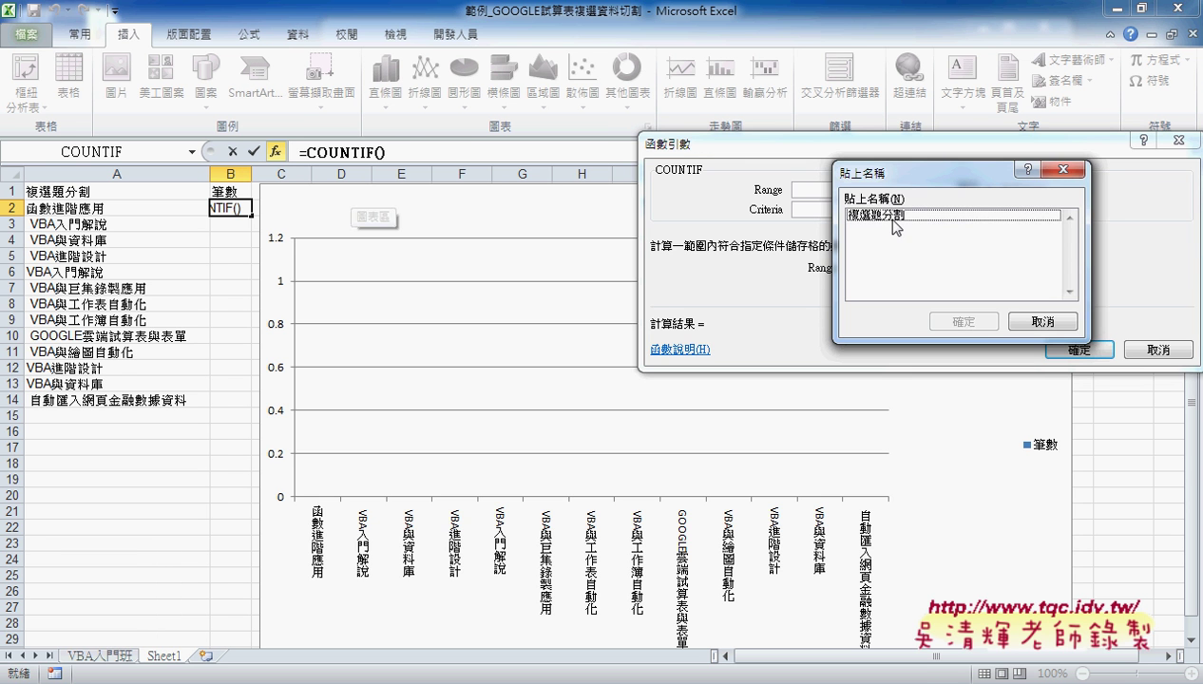
click(894, 219)
click(977, 328)
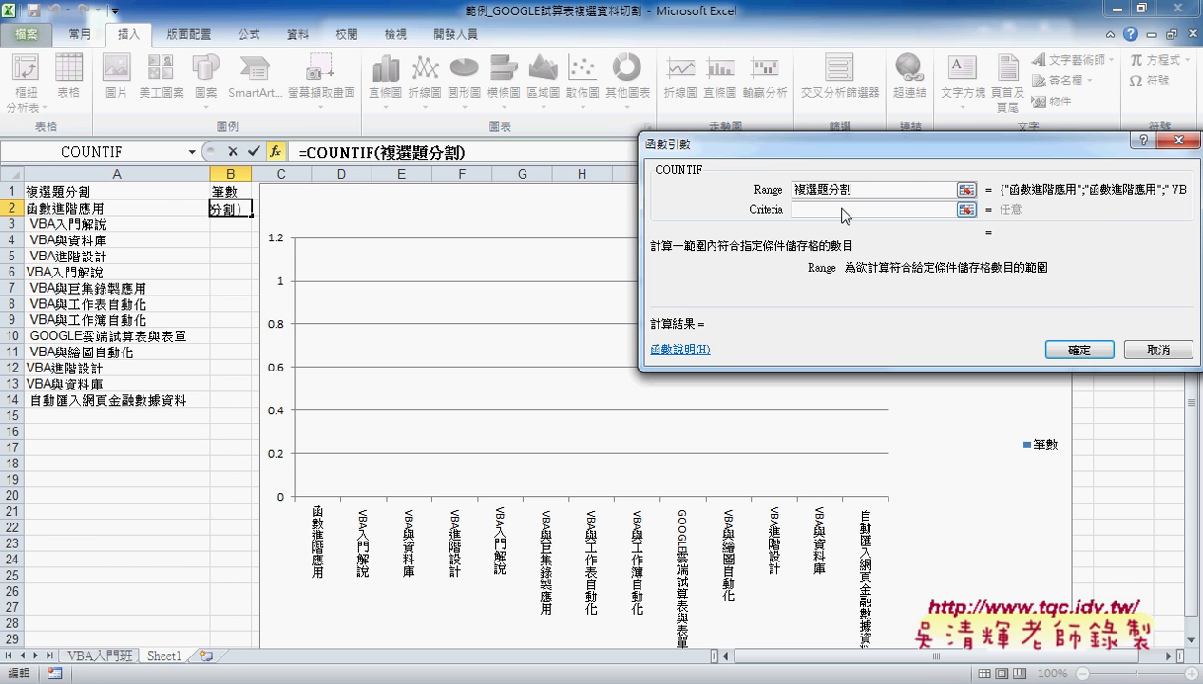
click(841, 208)
click(164, 209)
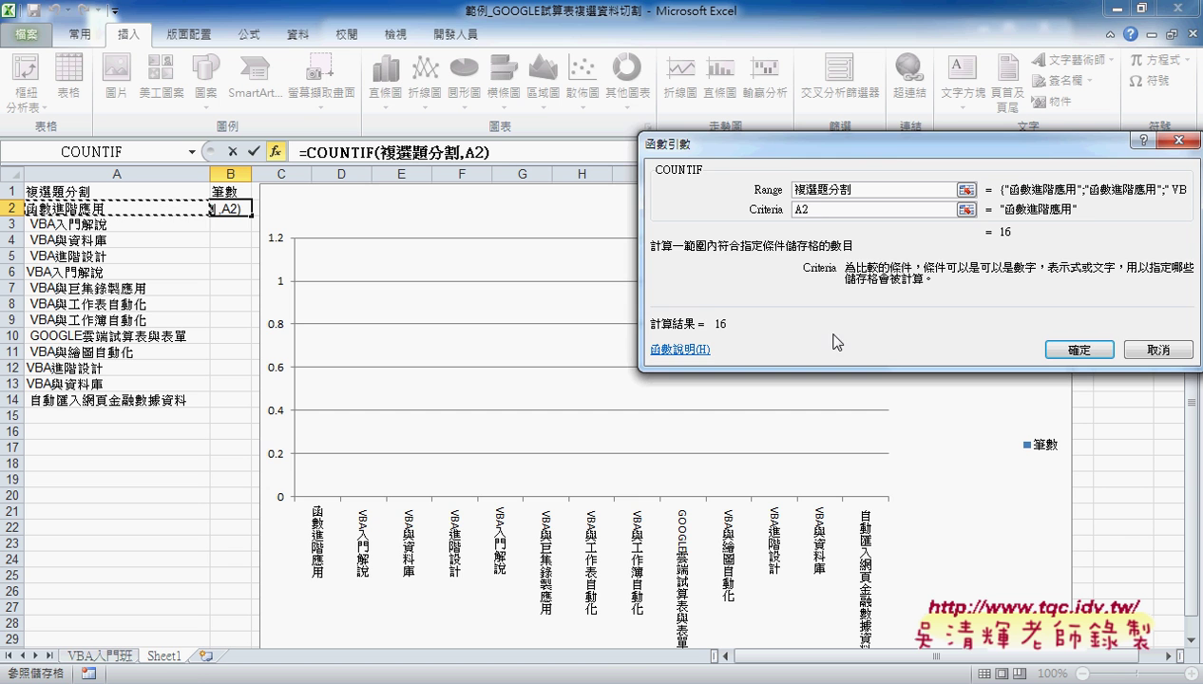
click(1075, 349)
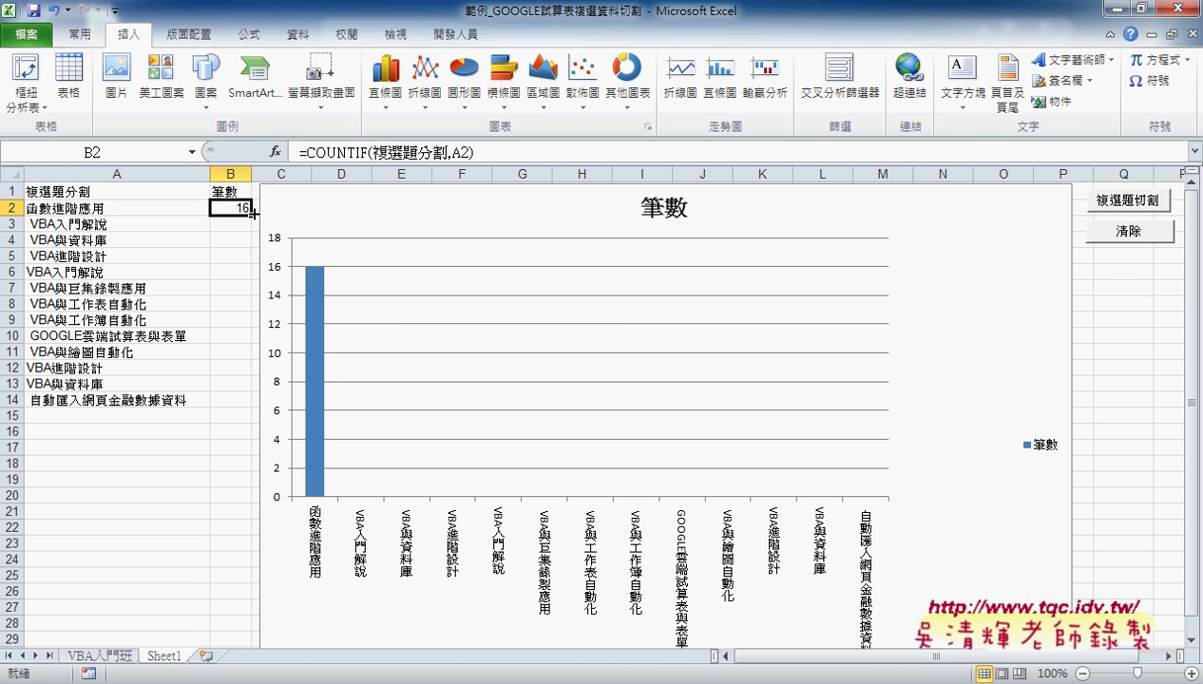
drag(254, 215, 253, 407)
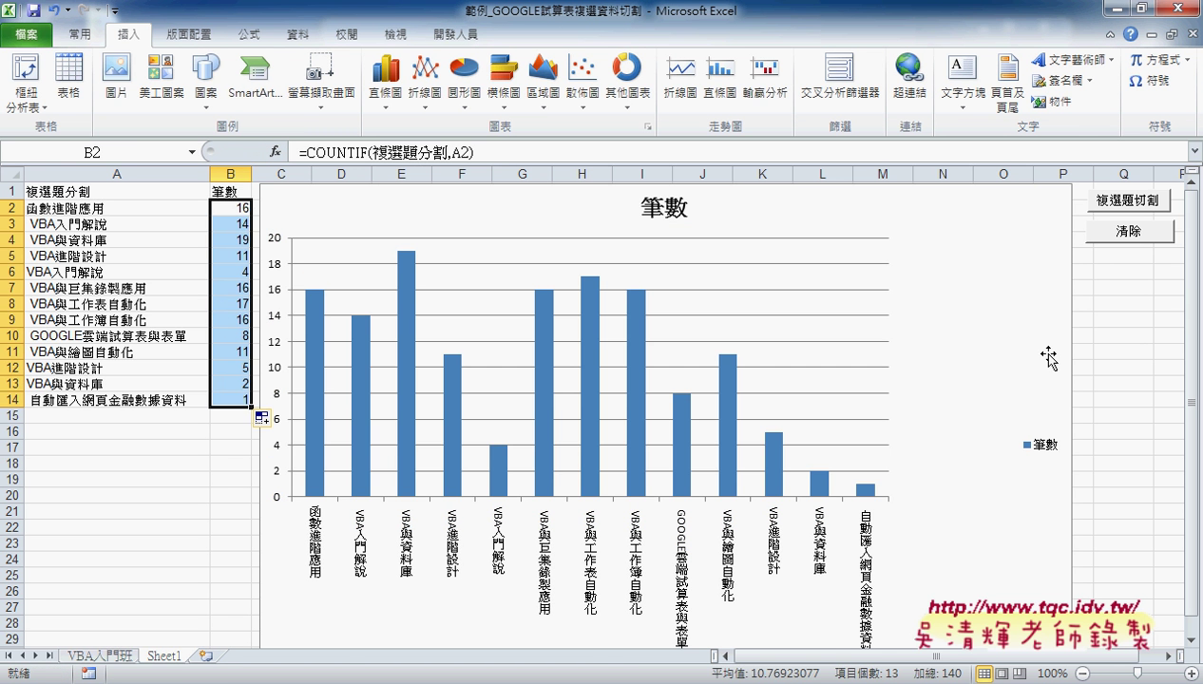
click(1136, 237)
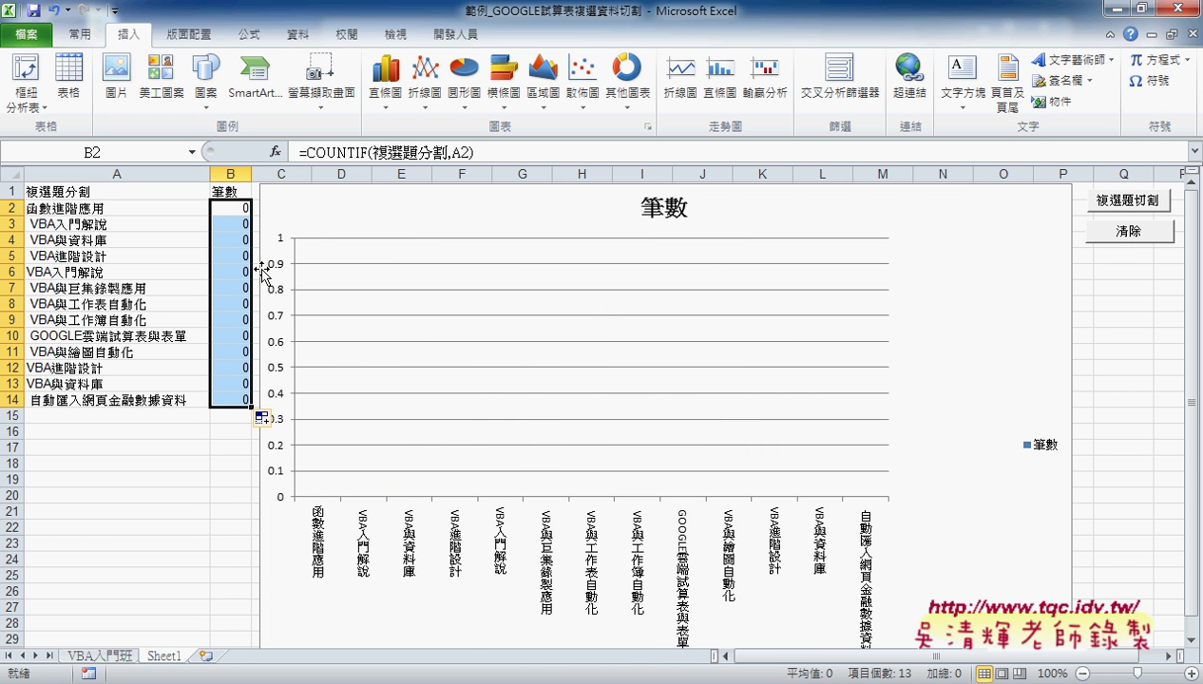
Rerun the 複選題切割 split macro so B2:B14 show counts 1–19 and the chart regains its bars.
click(1133, 304)
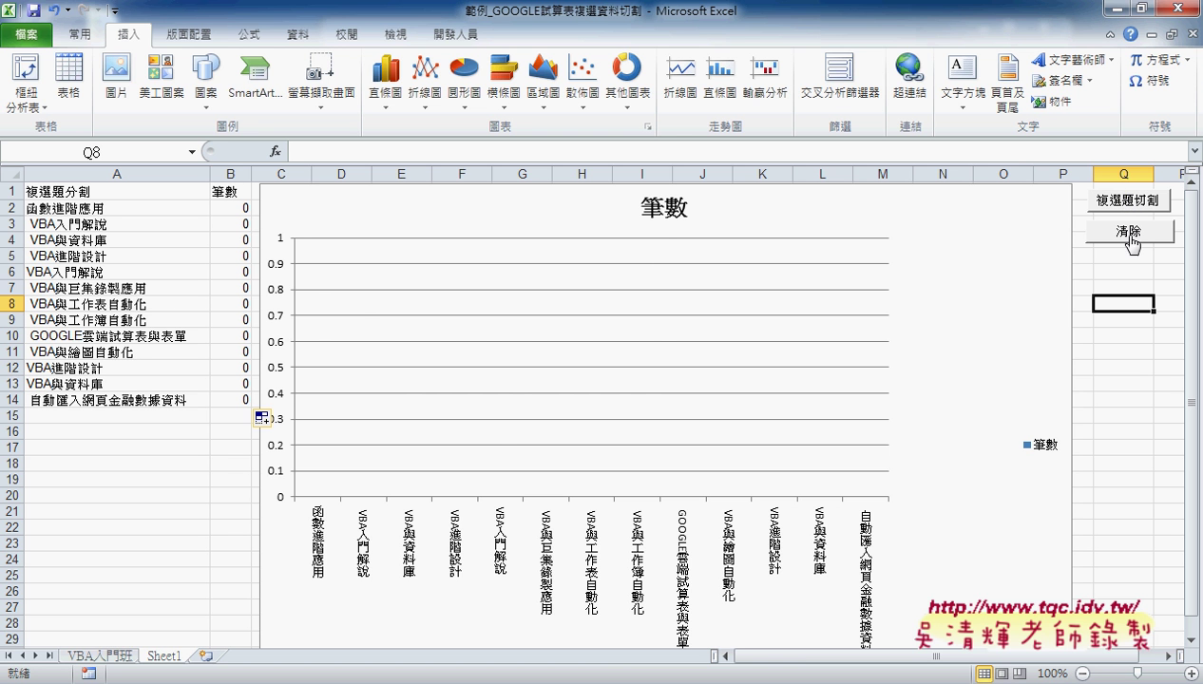
click(1131, 203)
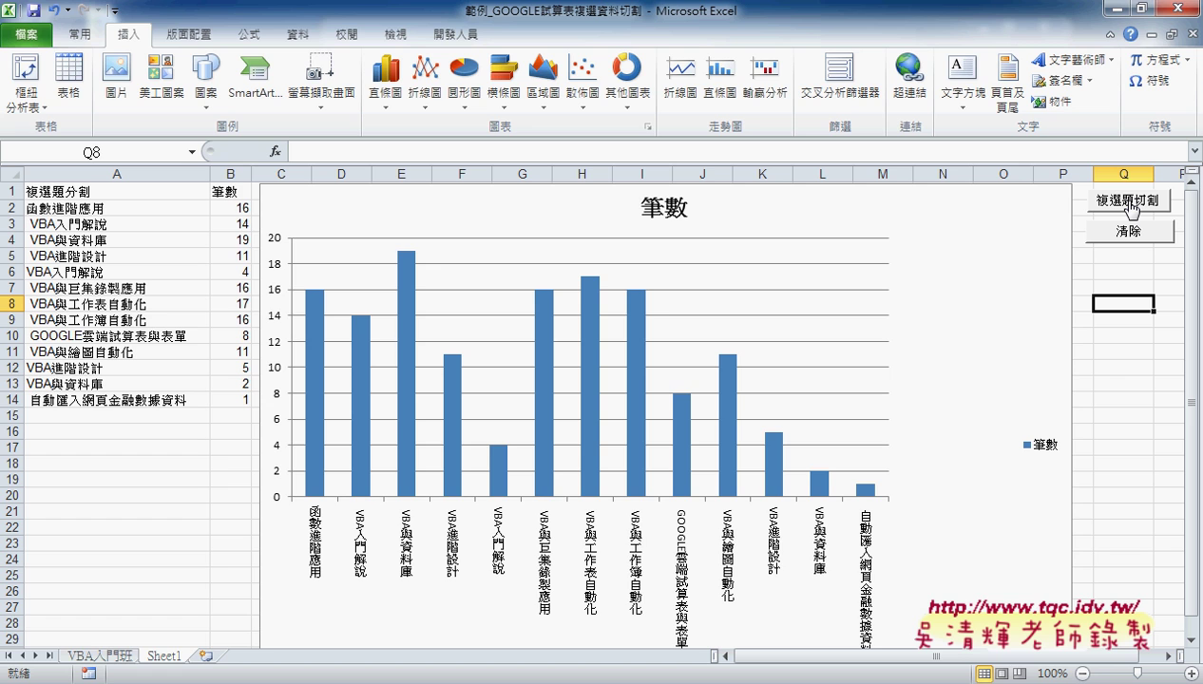